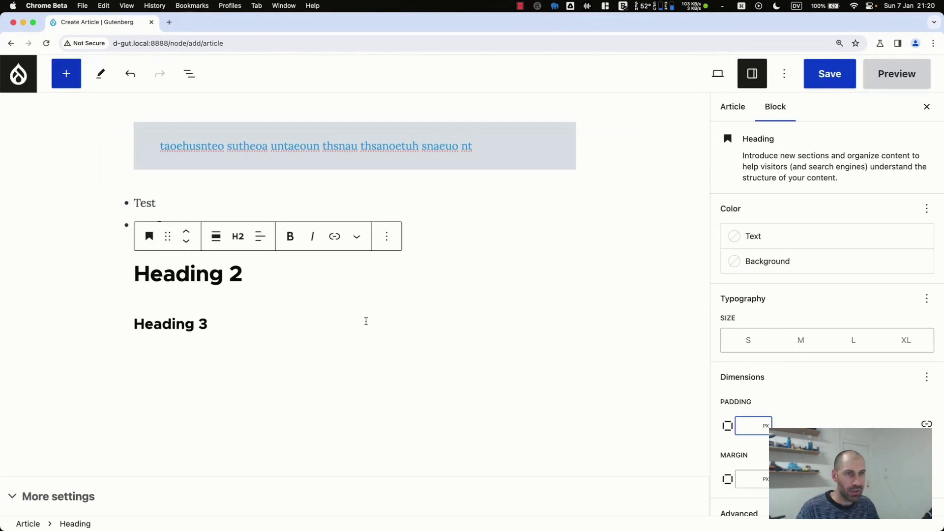
Select all four test blocks and delete them, leaving a single empty paragraph.
{"action": "left_click", "coordinate": [210, 325]}
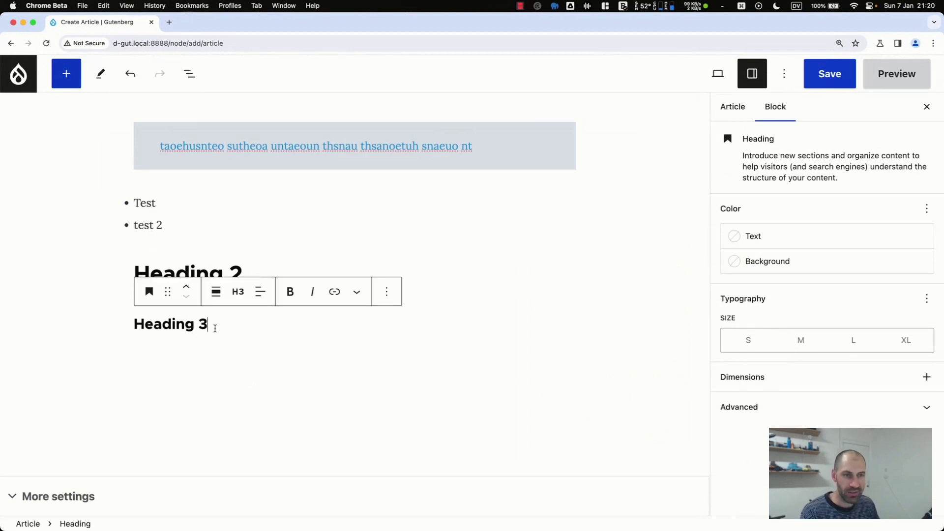
{"action": "key", "text": "ctrl+a"}
{"action": "key", "text": "ctrl+a"}
{"action": "key", "text": "BackSpace"}
{"action": "key", "text": "BackSpace"}
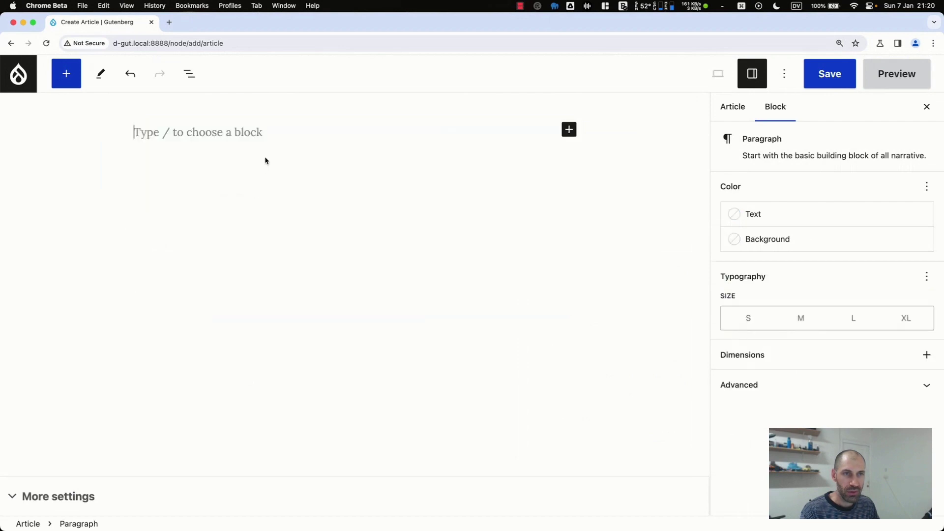
In a new tab, search 'webwash' and open WebWash's Drupal Gutenberg tutorial.
{"action": "key", "text": "super+t"}
{"action": "type", "text": "webwash"}
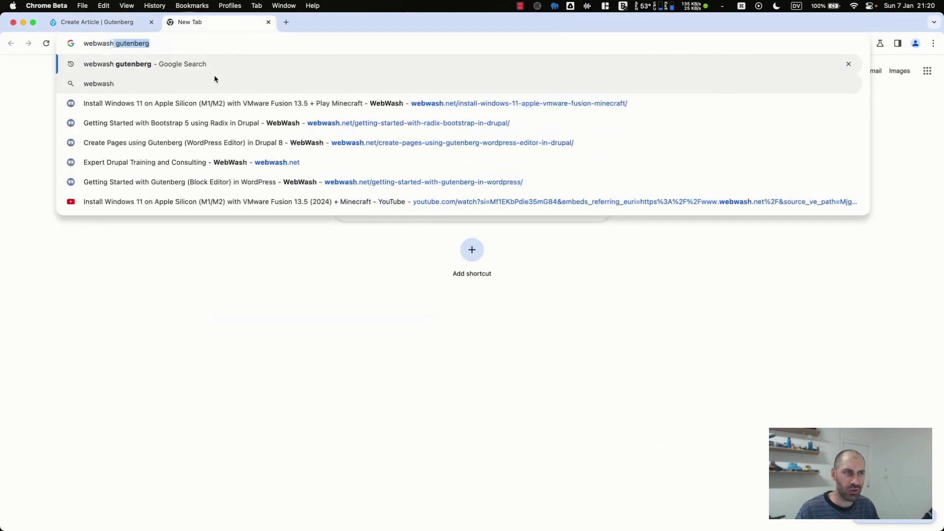
{"action": "key", "text": "Return"}
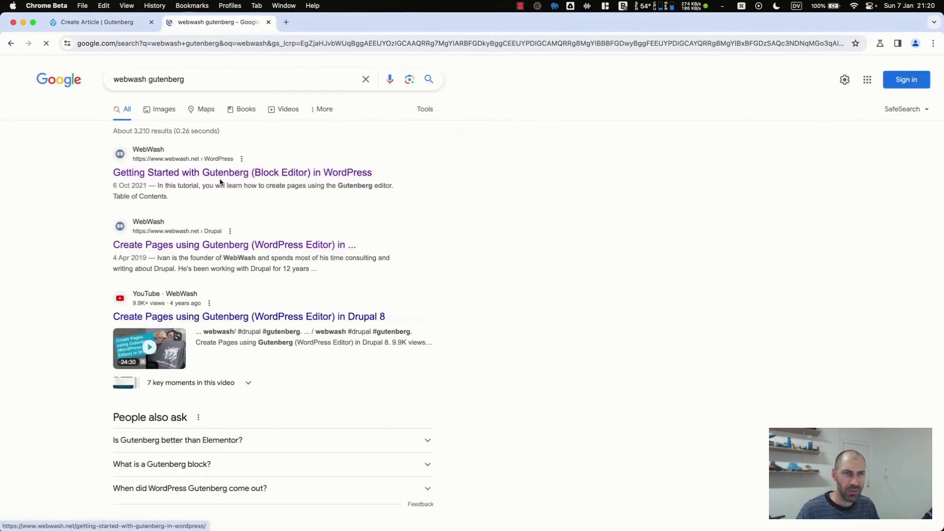
{"action": "left_click", "coordinate": [214, 254]}
Select the tutorial's four intro paragraphs and bring up their context menu.
{"action": "scroll", "coordinate": [311, 285], "scroll_direction": "down", "scroll_amount": 6}
{"action": "scroll", "coordinate": [312, 285], "scroll_direction": "down", "scroll_amount": 5}
{"action": "scroll", "coordinate": [301, 289], "scroll_direction": "up", "scroll_amount": 1}
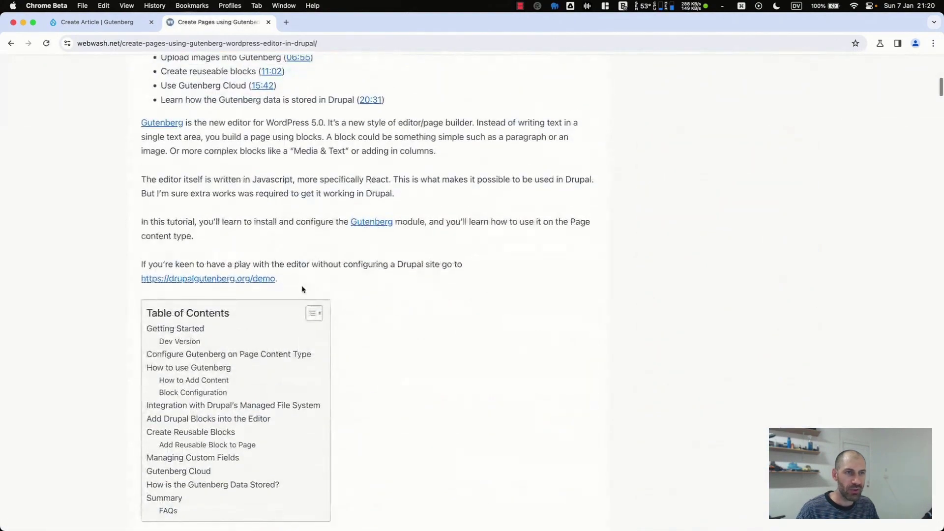
{"action": "left_click_drag", "start_coordinate": [303, 288], "coordinate": [106, 130]}
{"action": "right_click", "coordinate": [235, 156]}
Copy the four paragraphs and paste them into the empty article body, caret after 'columns.'.
{"action": "left_click", "coordinate": [235, 156]}
{"action": "left_click", "coordinate": [123, 25]}
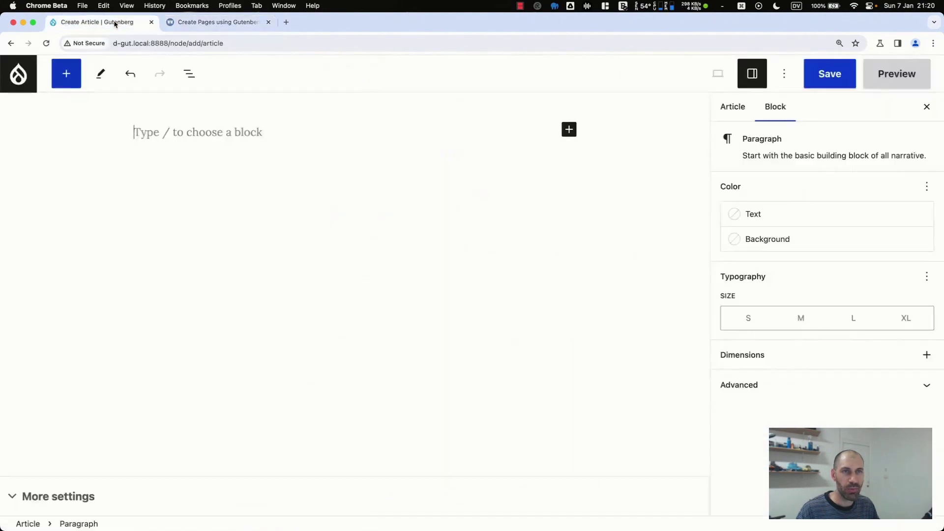
{"action": "key", "text": "super+v"}
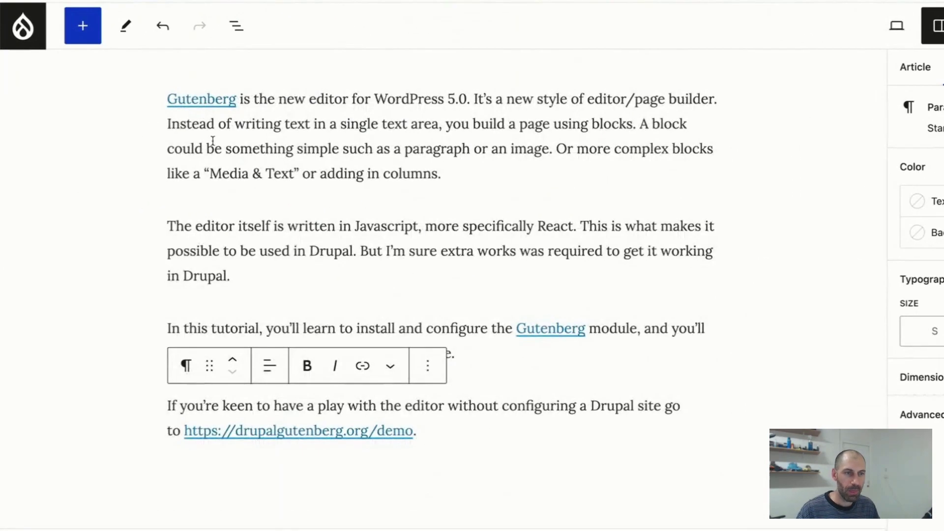
{"action": "left_click", "coordinate": [212, 183]}
{"action": "left_click", "coordinate": [414, 184]}
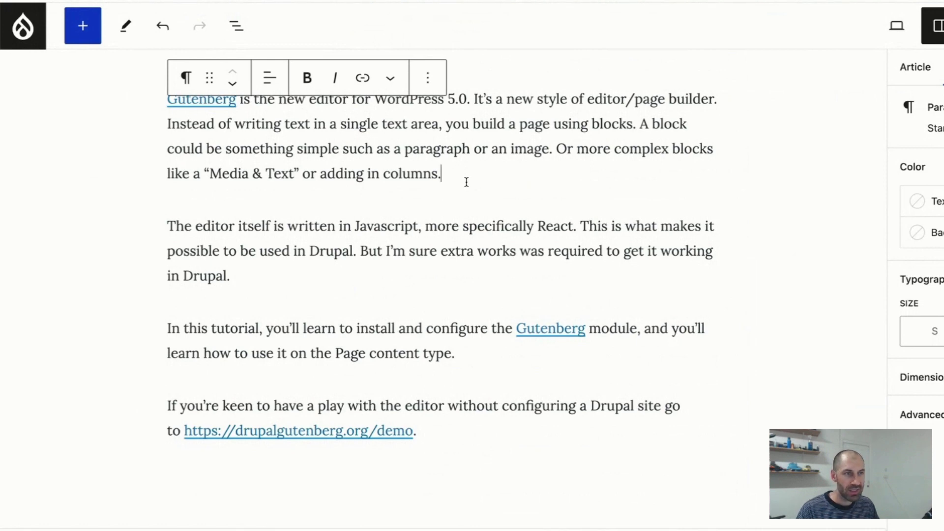
Insert a 50/50 Columns block after the first paragraph using /col.
{"action": "key", "text": "Return"}
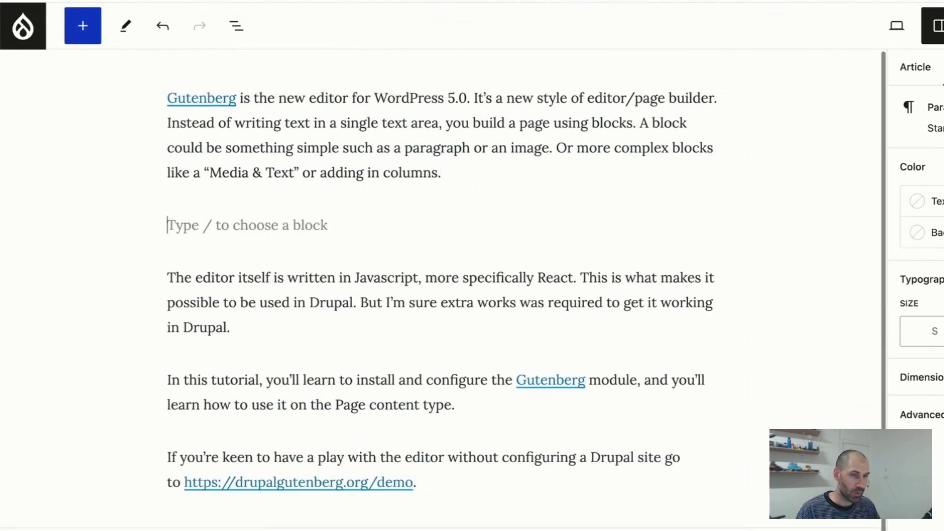
{"action": "type", "text": "/col"}
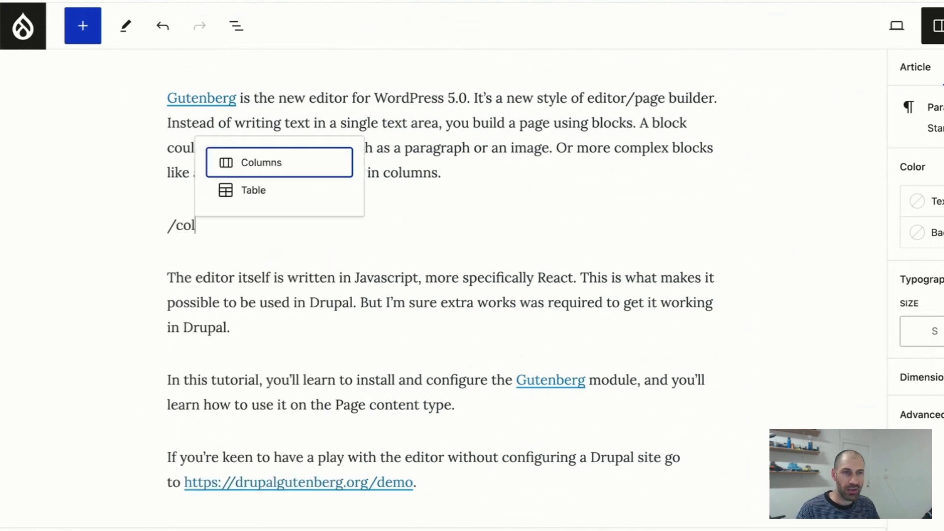
{"action": "key", "text": "Return"}
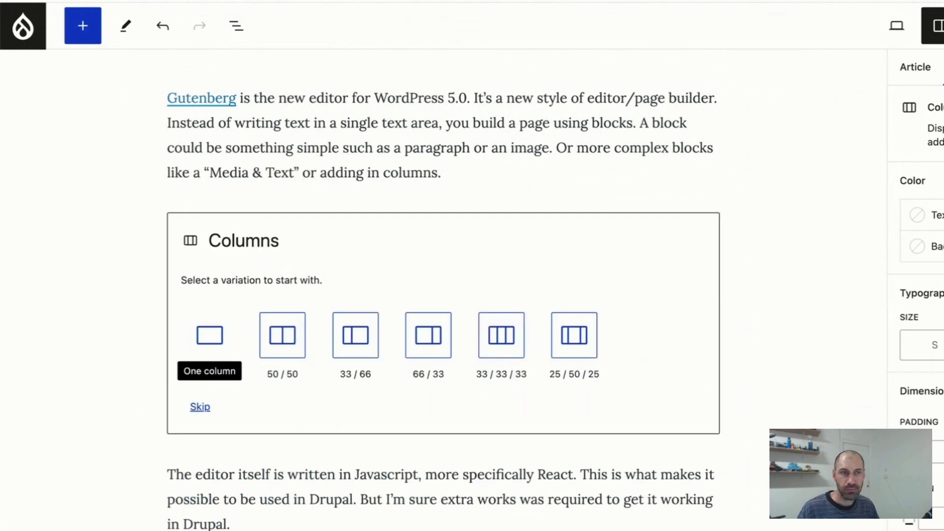
{"action": "left_click", "coordinate": [281, 340]}
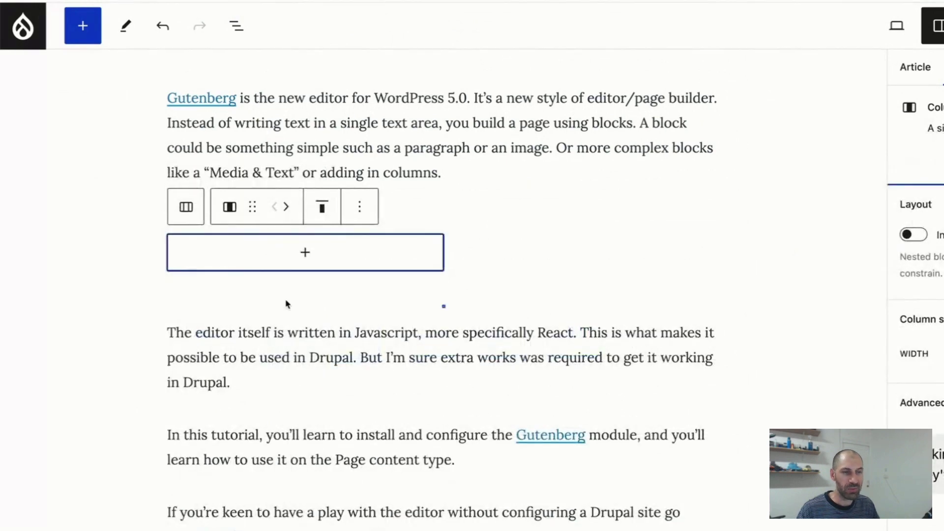
Add an H3 heading to the first column and start typing 'Features'.
{"action": "left_click", "coordinate": [300, 261]}
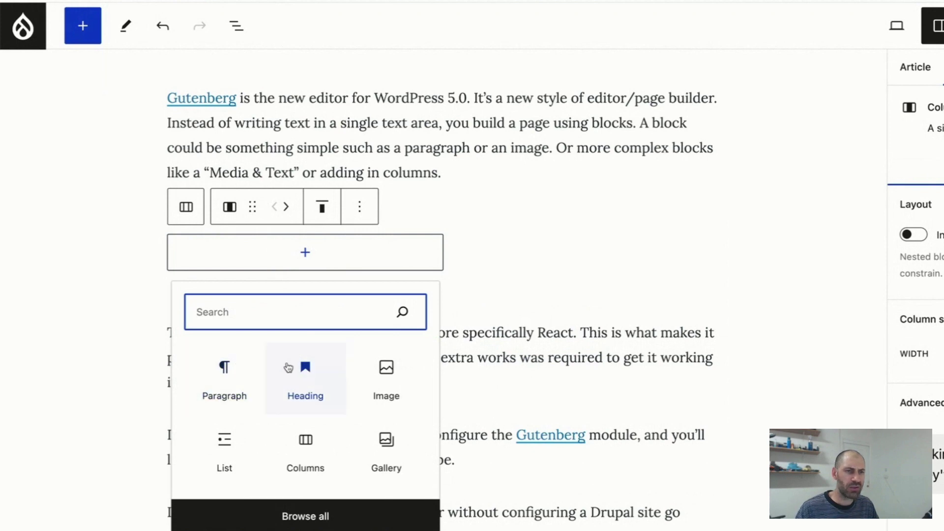
{"action": "left_click", "coordinate": [289, 367]}
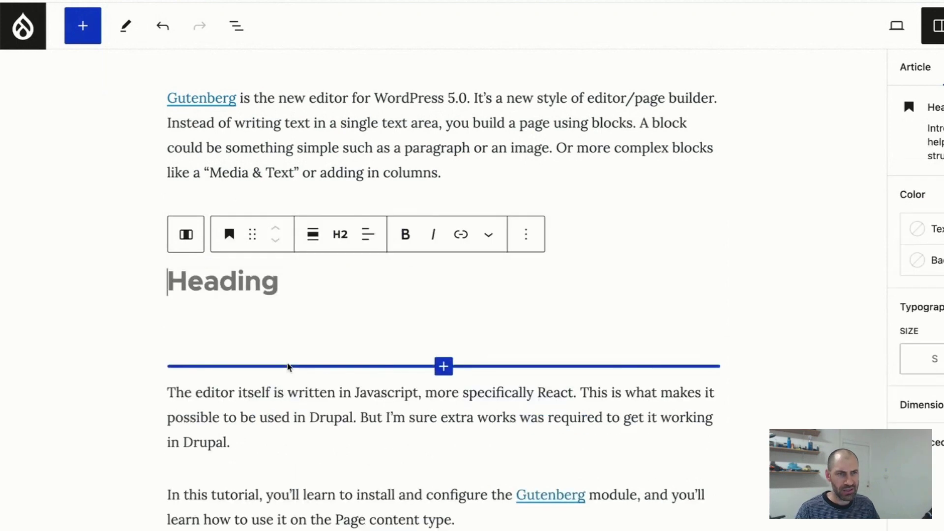
{"action": "left_click", "coordinate": [340, 235]}
{"action": "left_click", "coordinate": [346, 335]}
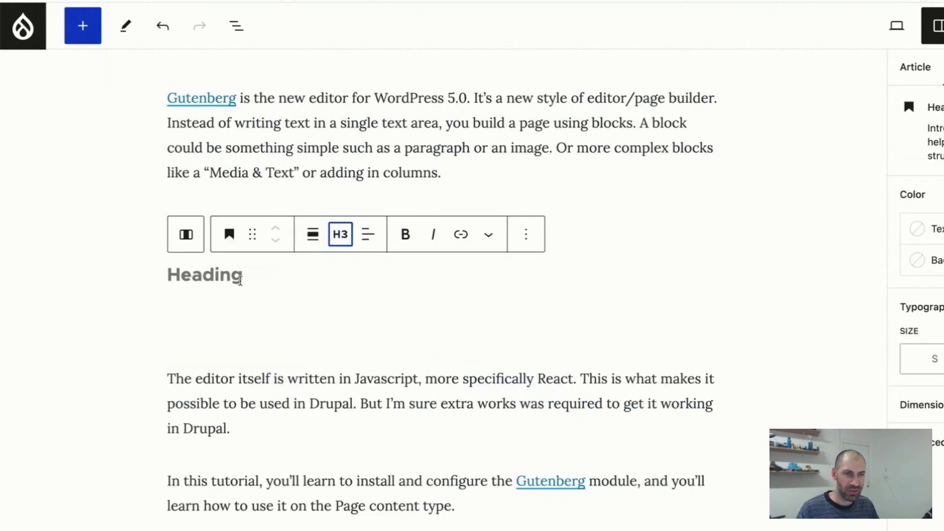
{"action": "left_click", "coordinate": [239, 279]}
{"action": "type", "text": "Featuer"}
{"action": "key", "text": "BackSpace"}
{"action": "key", "text": "BackSpace"}
{"action": "key", "text": "BackSpace"}
{"action": "key", "text": "BackSpace"}
{"action": "key", "text": "BackSpace"}
{"action": "key", "text": "BackSpace"}
{"action": "key", "text": "BackSpace"}
Finish the 'Features' heading and drag 'The editor itself' paragraph beneath it.
{"action": "type", "text": "Features"}
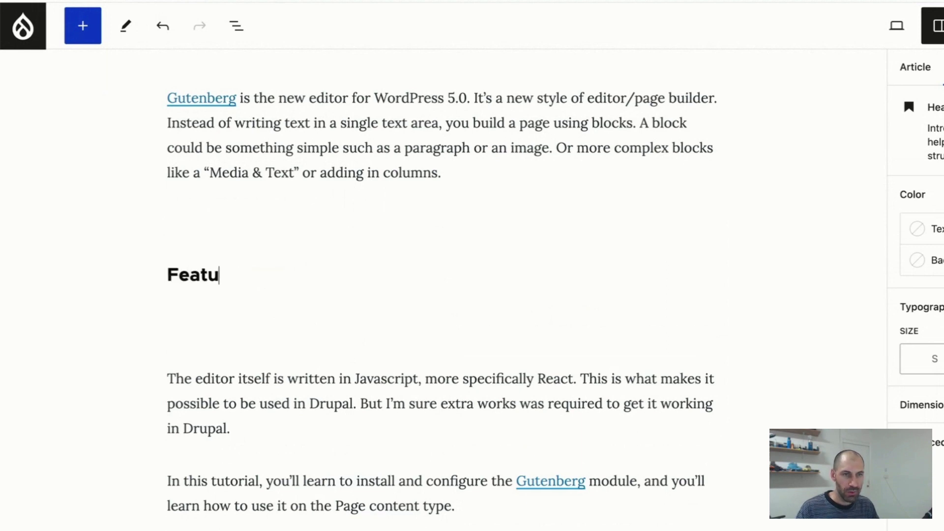
{"action": "left_click", "coordinate": [229, 378]}
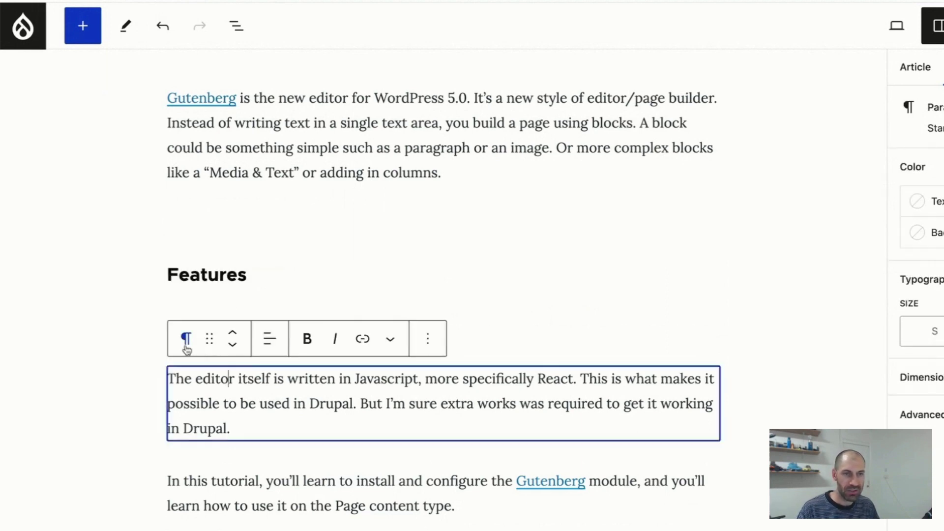
{"action": "left_click_drag", "start_coordinate": [208, 343], "coordinate": [208, 297]}
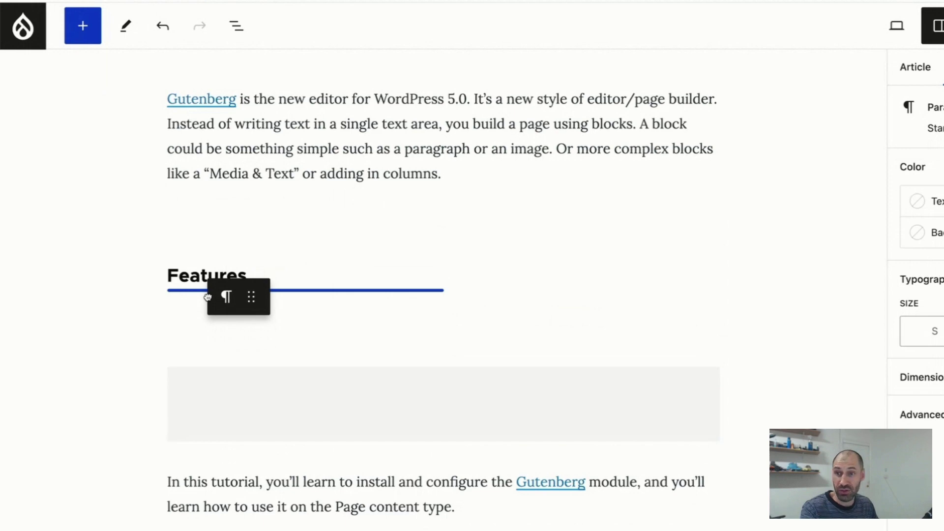
{"action": "left_click_drag", "start_coordinate": [208, 297], "coordinate": [207, 297]}
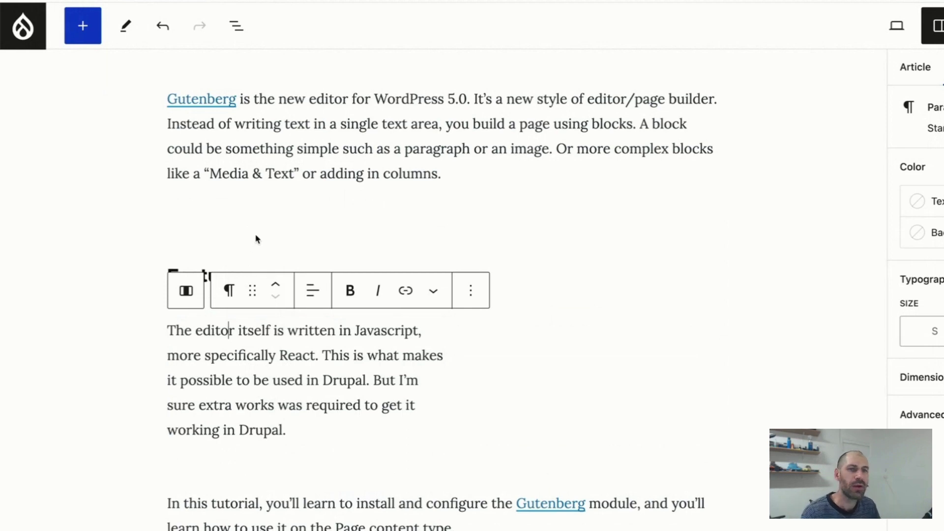
Add an H3 heading reading 'Why Drupal' to the second column.
{"action": "left_click", "coordinate": [257, 239]}
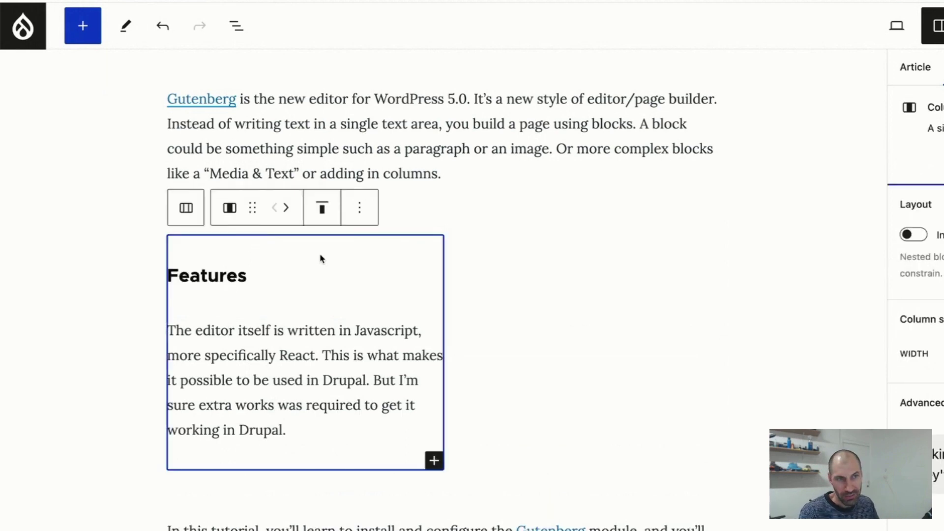
{"action": "left_click", "coordinate": [524, 281]}
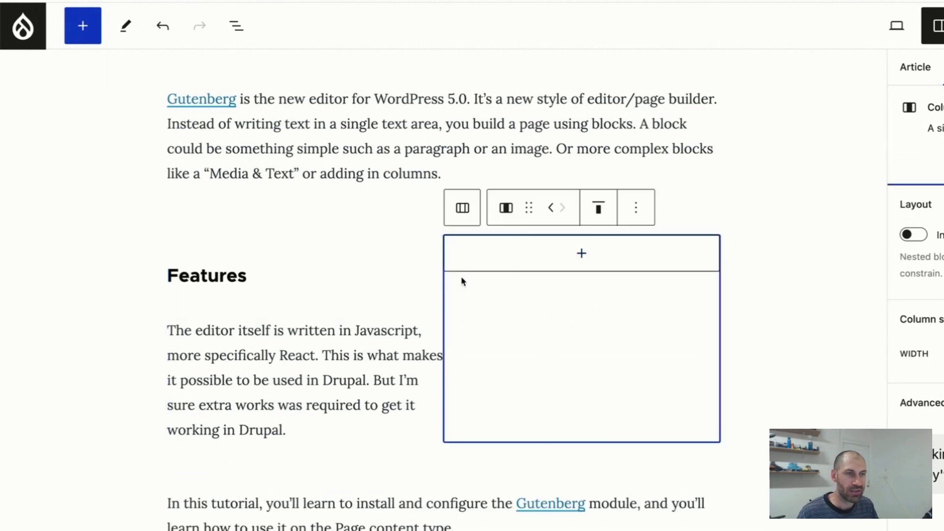
{"action": "left_click", "coordinate": [575, 255]}
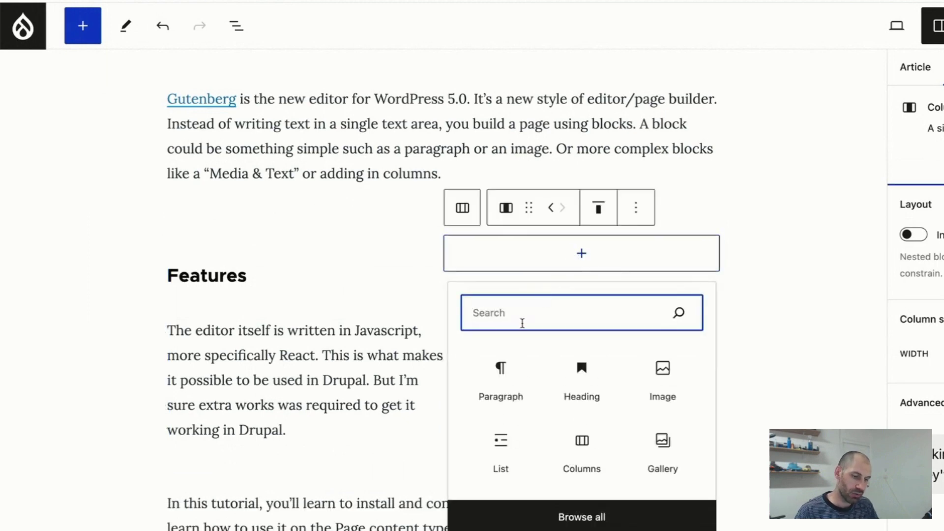
{"action": "type", "text": "head"}
{"action": "left_click", "coordinate": [510, 385]}
{"action": "left_click", "coordinate": [616, 235]}
{"action": "left_click", "coordinate": [622, 338]}
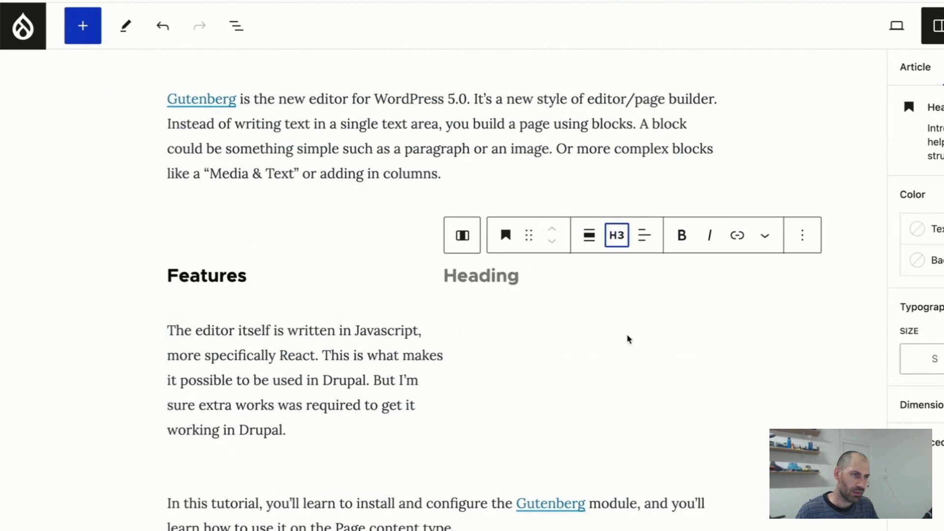
{"action": "type", "text": "Why"}
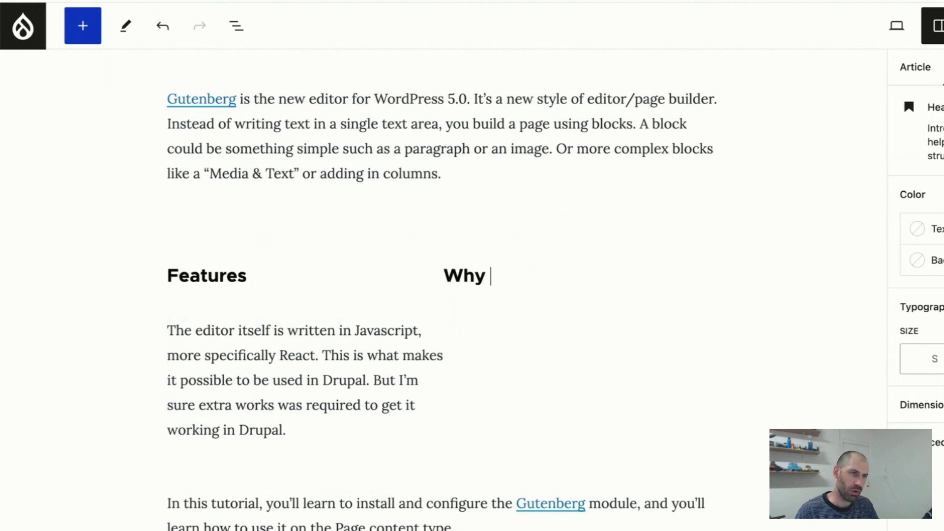
{"action": "type", "text": " Drupal"}
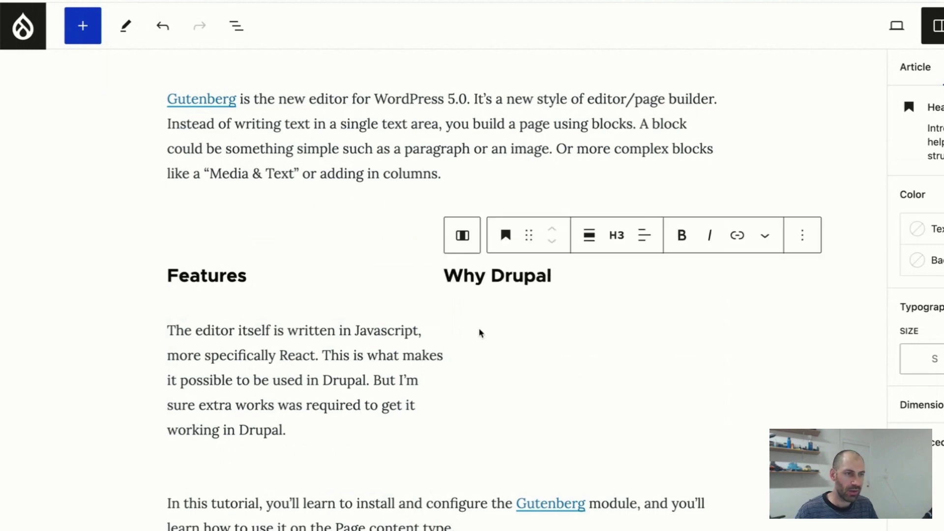
Drag the 'In this tutorial' paragraph into the second column under 'Why Drupal'.
{"action": "left_click", "coordinate": [295, 503]}
{"action": "left_click_drag", "start_coordinate": [206, 461], "coordinate": [526, 294]}
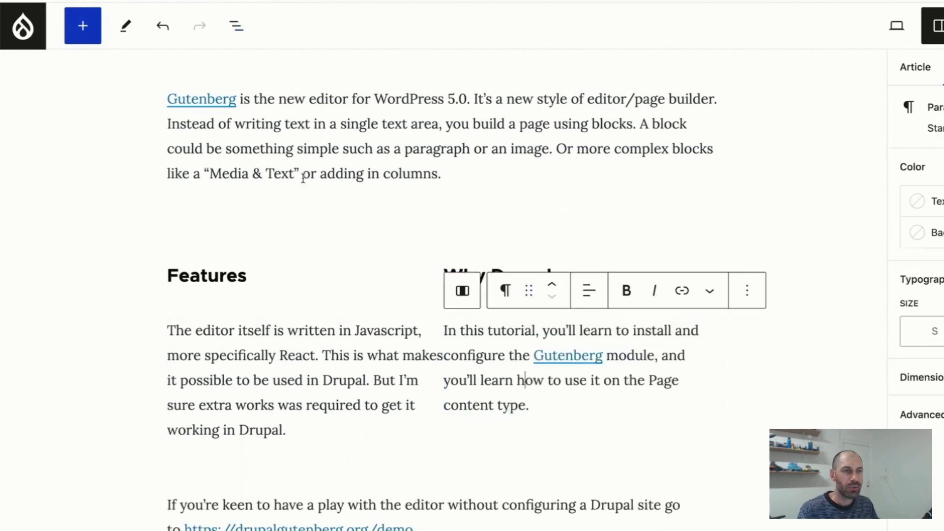
{"action": "left_click", "coordinate": [375, 196]}
{"action": "left_click", "coordinate": [472, 167]}
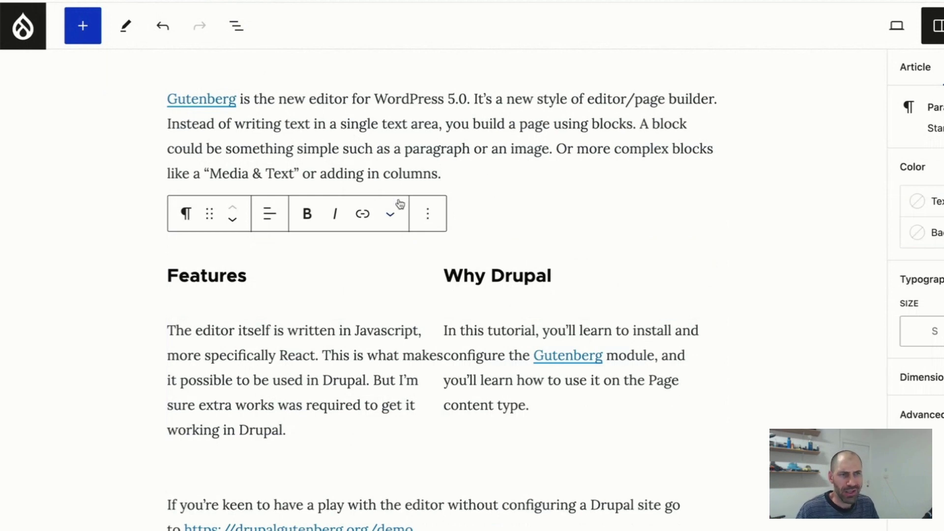
Open List View and expand the Columns block and both Column blocks.
{"action": "left_click", "coordinate": [237, 27]}
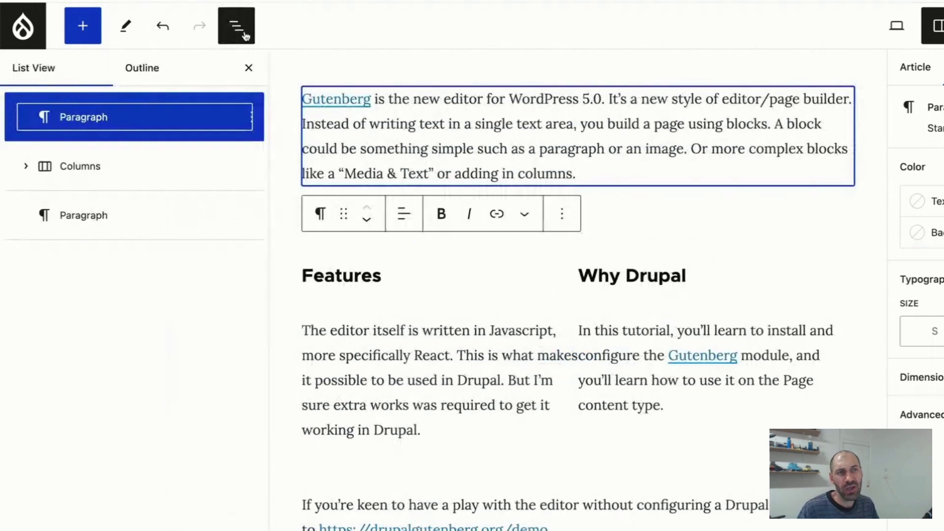
{"action": "left_click", "coordinate": [22, 168]}
{"action": "left_click", "coordinate": [44, 215]}
{"action": "left_click", "coordinate": [44, 362]}
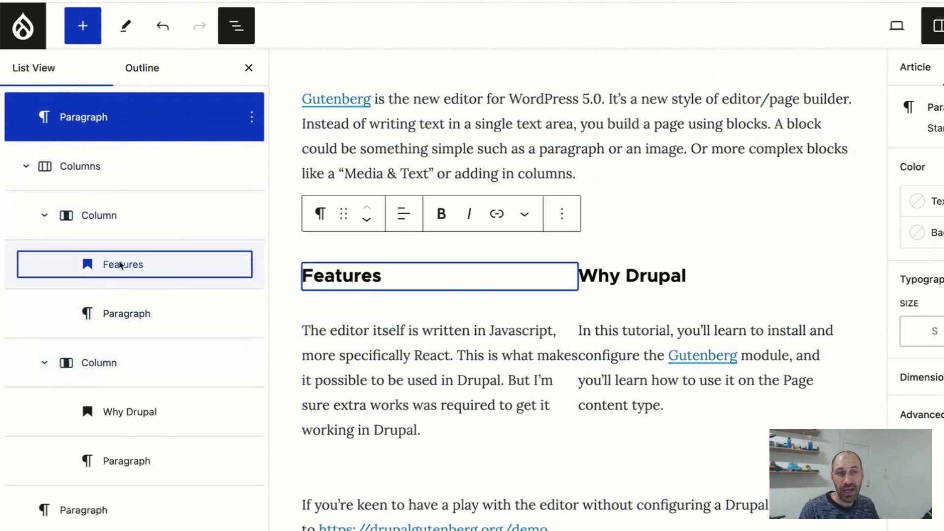
Reorder the outline so the 'Why Drupal' heading sits above its tutorial paragraph.
{"action": "left_click", "coordinate": [123, 313]}
{"action": "left_click", "coordinate": [126, 506]}
{"action": "left_click_drag", "start_coordinate": [126, 474], "coordinate": [131, 400]}
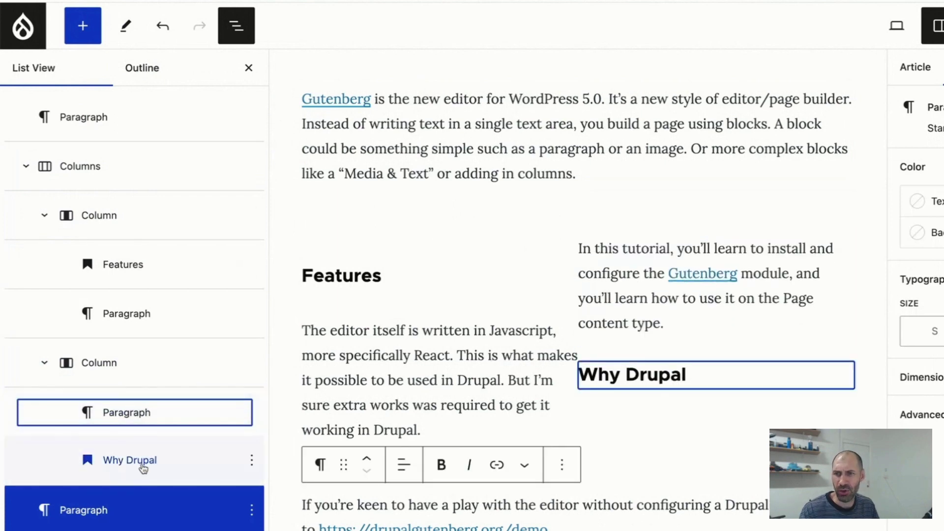
{"action": "left_click_drag", "start_coordinate": [142, 467], "coordinate": [141, 399]}
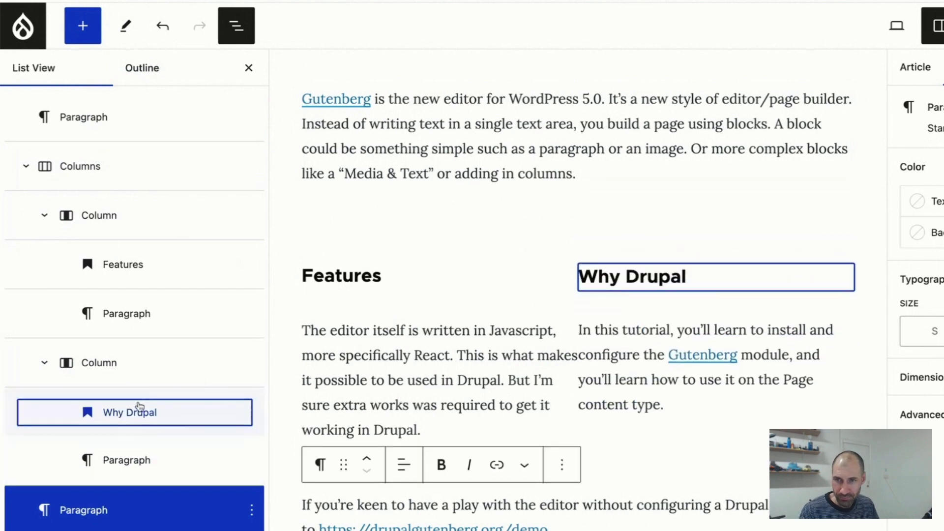
{"action": "left_click", "coordinate": [462, 407]}
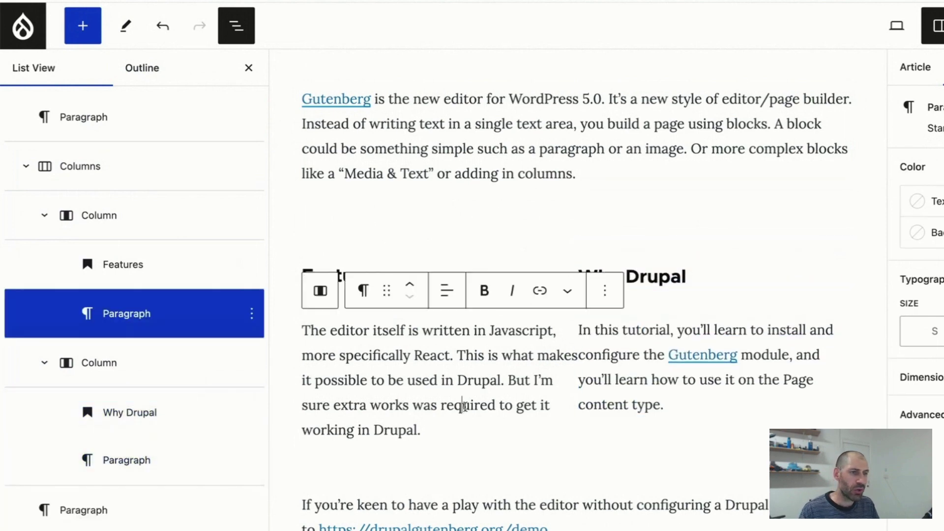
{"action": "left_click", "coordinate": [482, 380]}
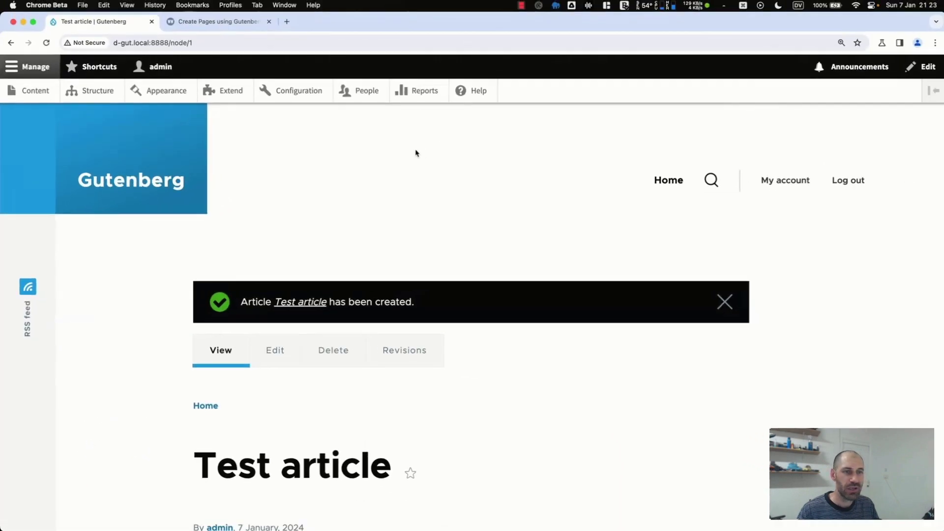
On the saved node page, open DevTools via Inspect and select the h3 Features markup.
{"action": "scroll", "coordinate": [415, 152], "scroll_direction": "down", "scroll_amount": 10}
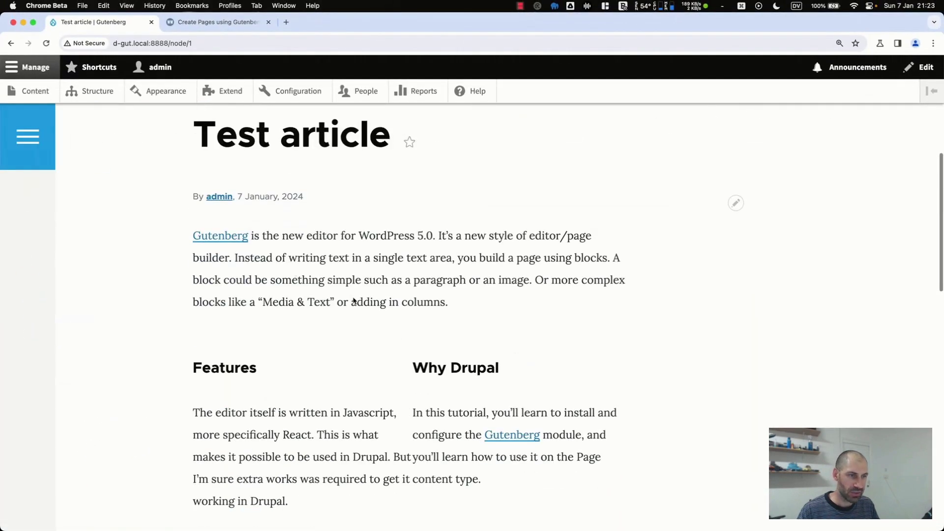
{"action": "scroll", "coordinate": [415, 388], "scroll_direction": "down", "scroll_amount": 5}
{"action": "left_click_drag", "start_coordinate": [407, 301], "coordinate": [411, 296]}
{"action": "left_click", "coordinate": [411, 296]}
{"action": "right_click", "coordinate": [413, 298]}
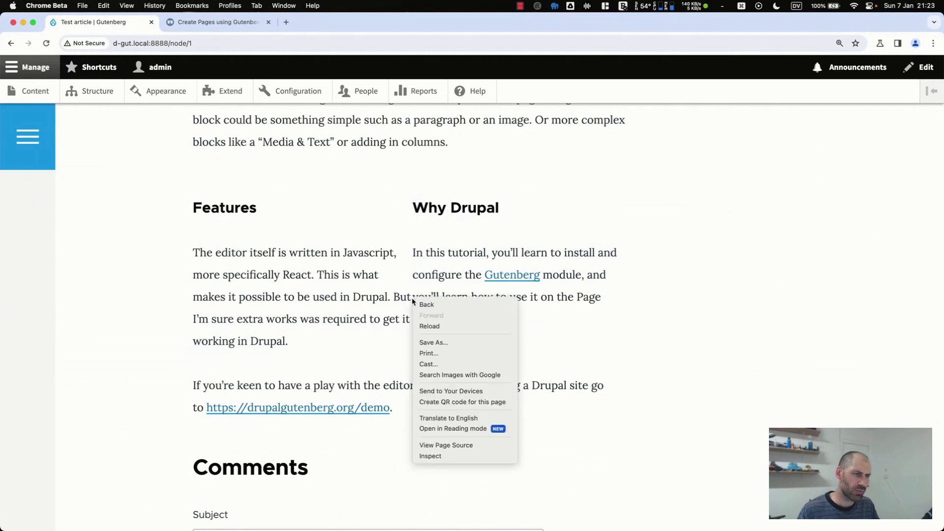
{"action": "left_click", "coordinate": [449, 456]}
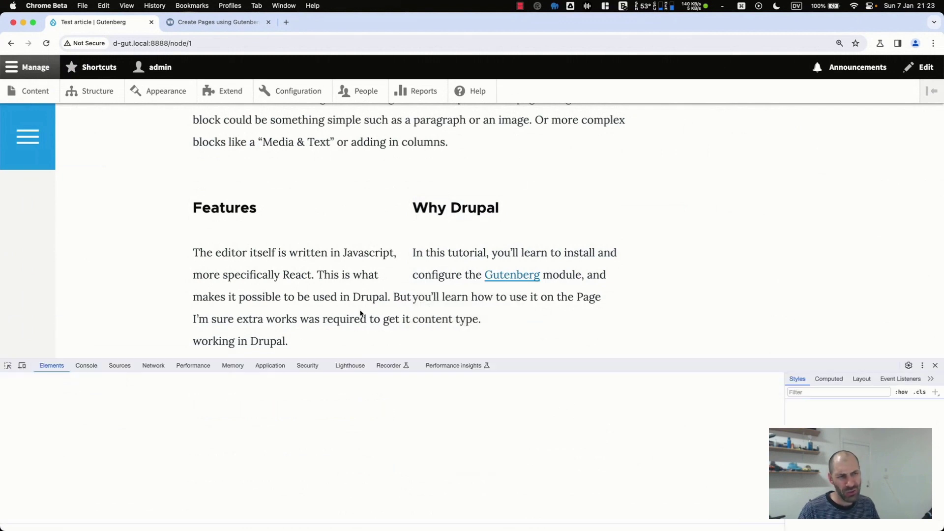
{"action": "left_click", "coordinate": [7, 367]}
{"action": "left_click", "coordinate": [383, 282]}
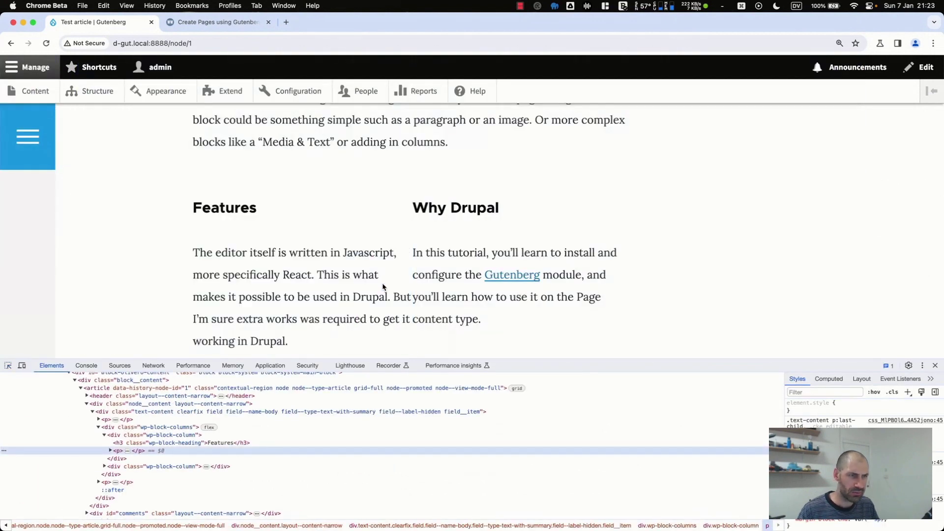
{"action": "left_click", "coordinate": [153, 445]}
Enlarge the DevTools text and panel, then reselect the Features heading inside wp-block-columns.
{"action": "key", "text": "super+equal"}
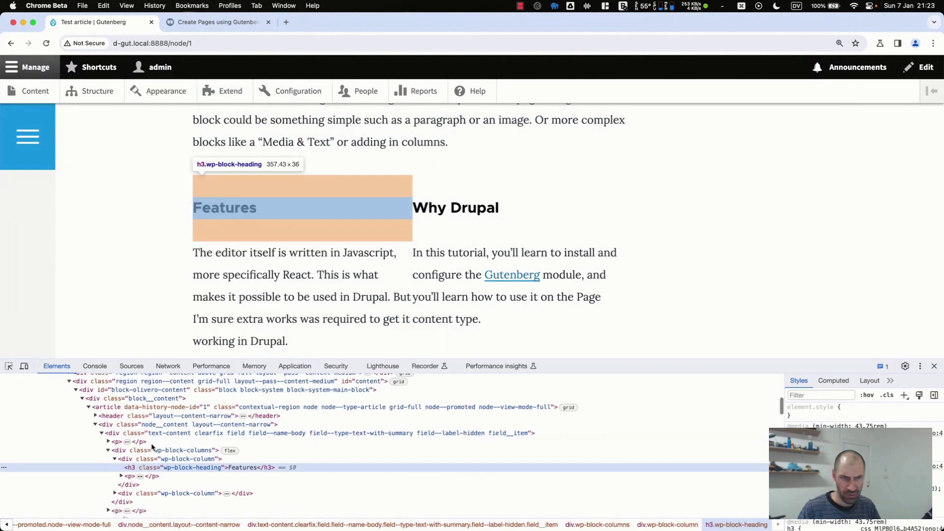
{"action": "key", "text": "super+equal"}
{"action": "key", "text": "super+equal"}
{"action": "key", "text": "super+equal"}
{"action": "key", "text": "super+equal"}
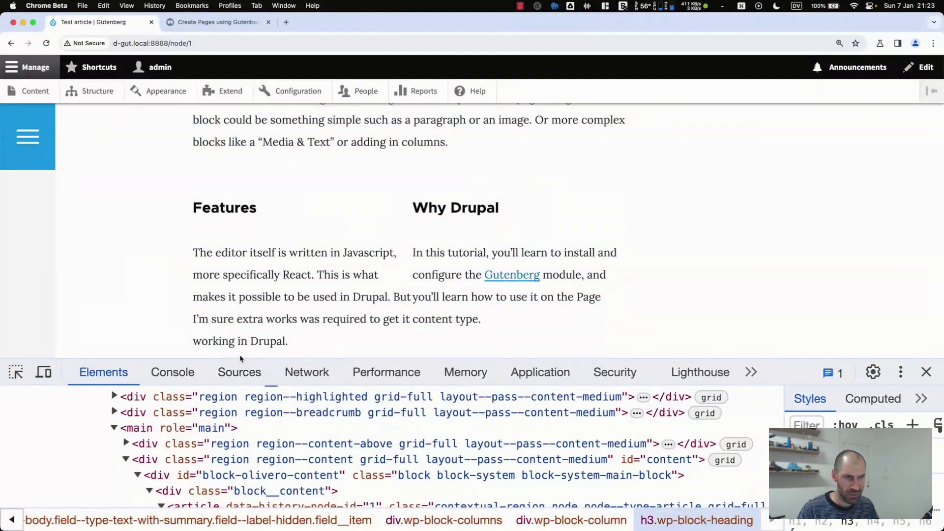
{"action": "mouse_move", "coordinate": [241, 359]}
{"action": "left_mouse_down"}
{"action": "mouse_move", "coordinate": [249, 262]}
{"action": "mouse_move", "coordinate": [254, 355]}
{"action": "left_mouse_up"}
{"action": "key", "text": "super+shift+c"}
{"action": "left_click", "coordinate": [270, 214]}
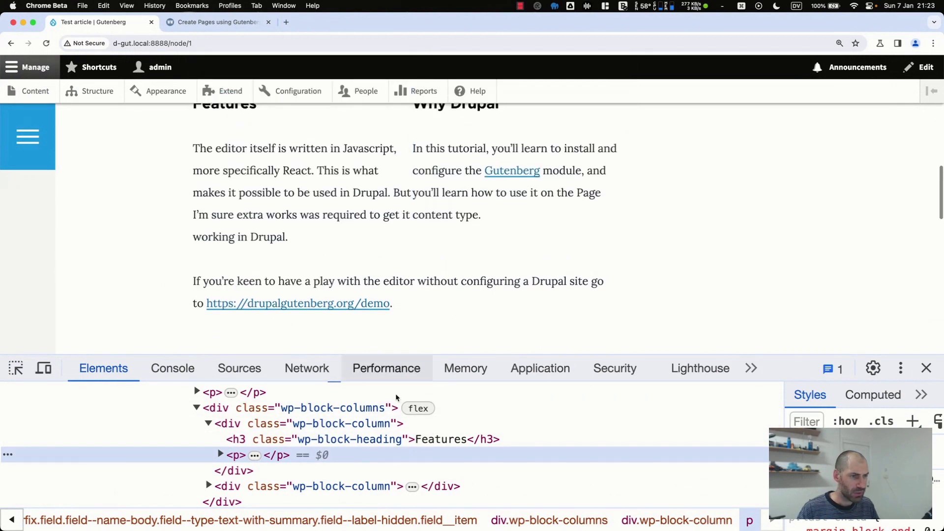
{"action": "left_click", "coordinate": [353, 439]}
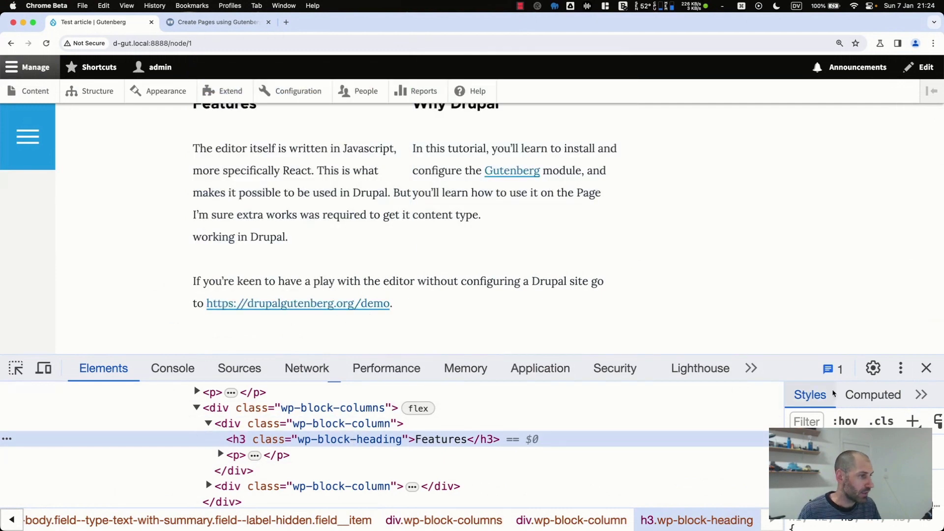
Close DevTools and open the saved Test article in the Gutenberg editor via Edit.
{"action": "left_click", "coordinate": [926, 369]}
{"action": "scroll", "coordinate": [506, 339], "scroll_direction": "up", "scroll_amount": 3}
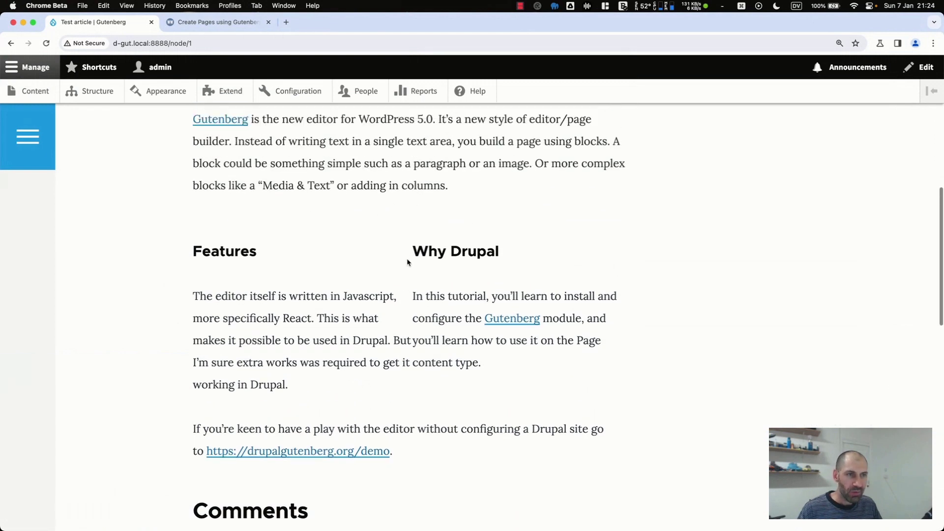
{"action": "scroll", "coordinate": [408, 226], "scroll_direction": "up", "scroll_amount": 4}
{"action": "scroll", "coordinate": [230, 213], "scroll_direction": "up", "scroll_amount": 4}
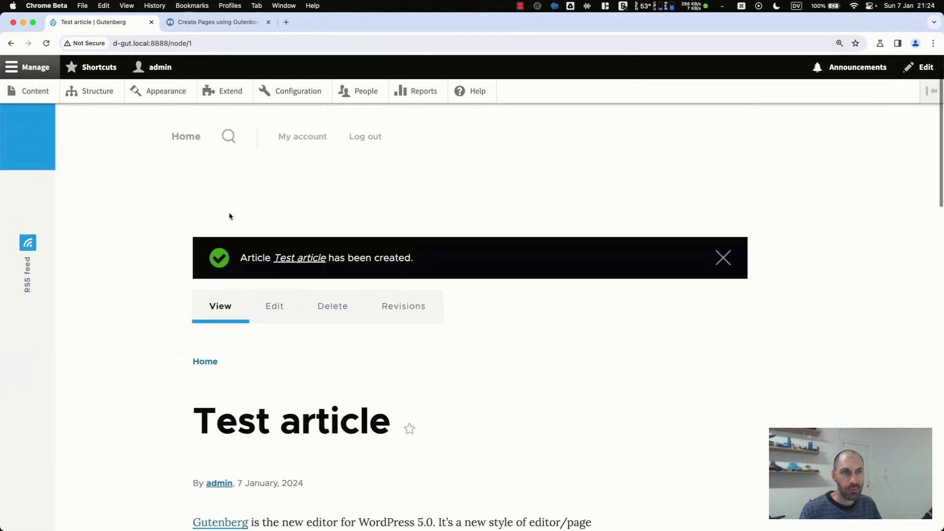
{"action": "left_click", "coordinate": [274, 308]}
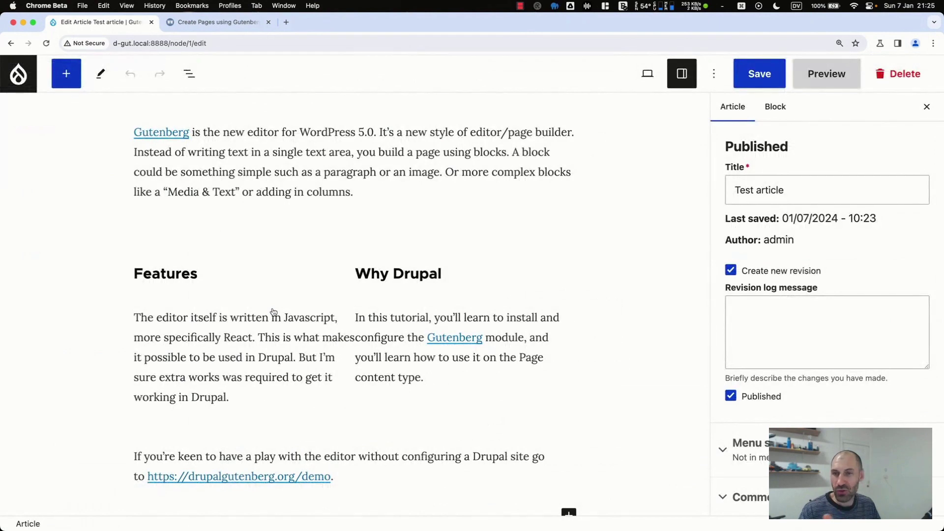
{"action": "scroll", "coordinate": [320, 299], "scroll_direction": "down", "scroll_amount": 1}
{"action": "mouse_move", "coordinate": [347, 288]}
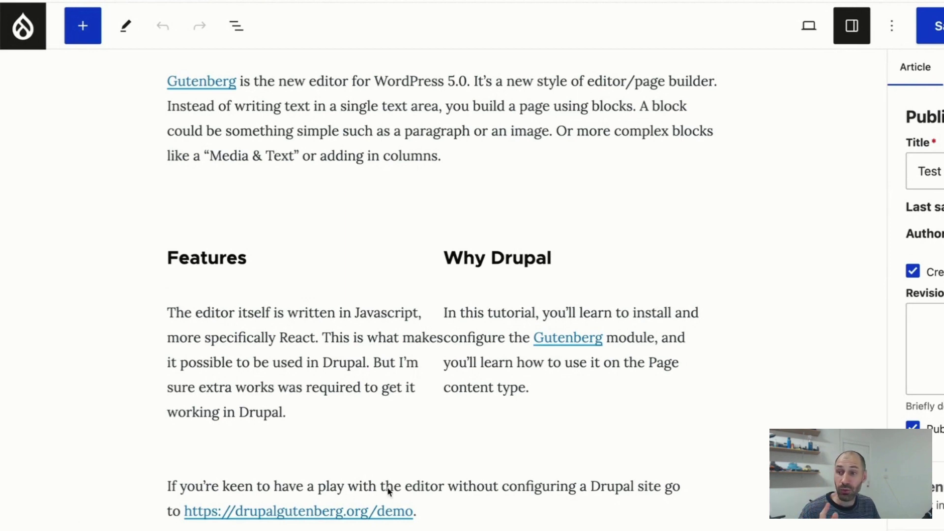
Insert a 33/66 Columns block below the intro using /co.
{"action": "left_click", "coordinate": [490, 157]}
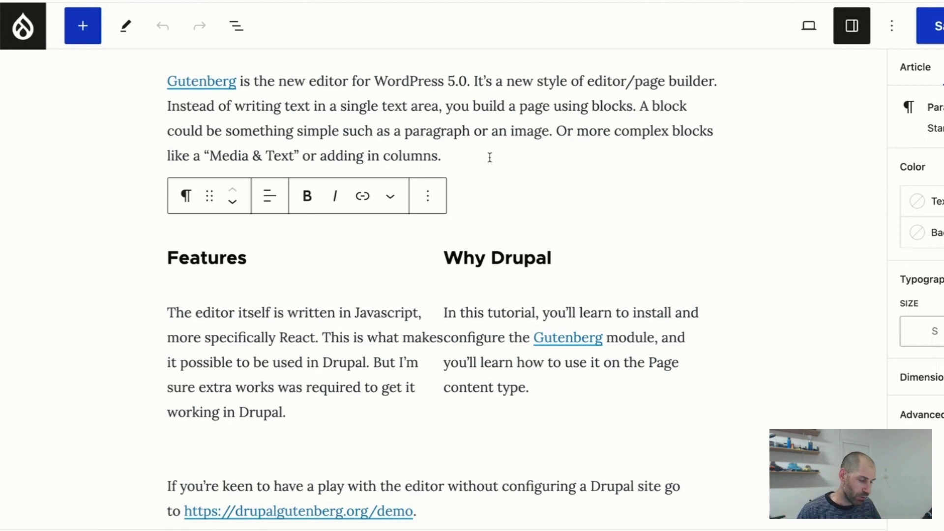
{"action": "key", "text": "Return"}
{"action": "type", "text": "/co"}
{"action": "key", "text": "Down"}
{"action": "key", "text": "Return"}
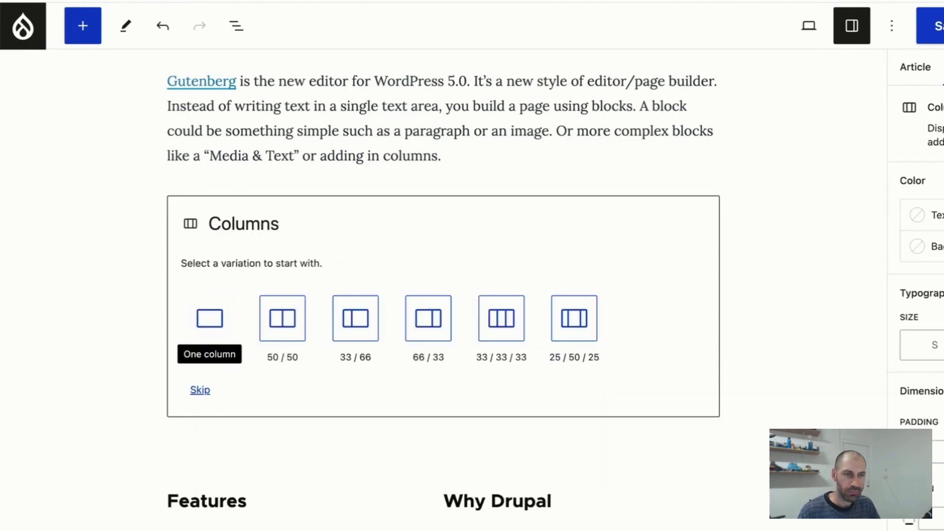
{"action": "left_click", "coordinate": [348, 326]}
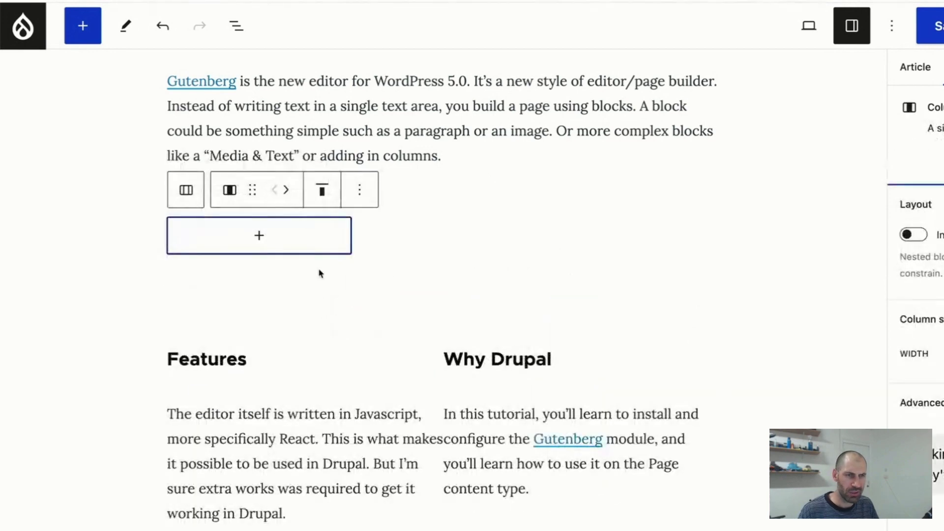
Add a 'Search' heading to the left column, then select the empty right column.
{"action": "left_click", "coordinate": [284, 245]}
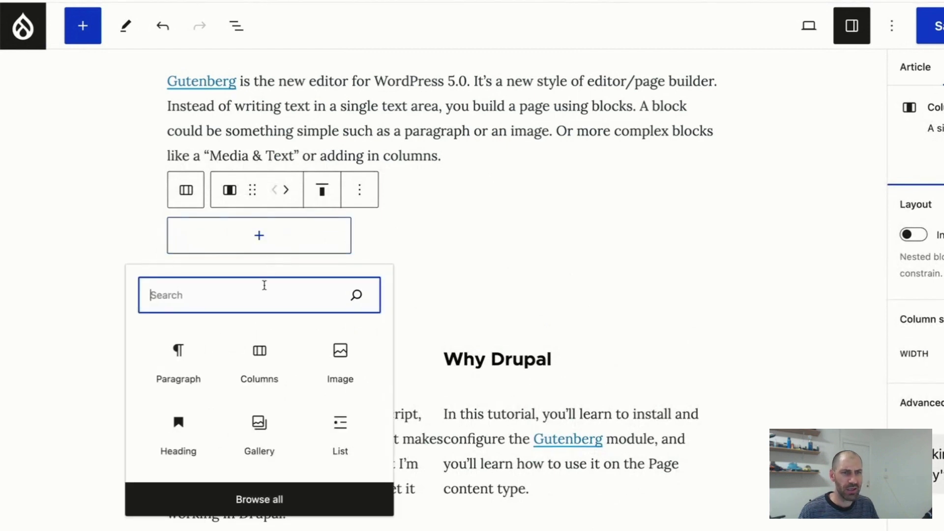
{"action": "left_click", "coordinate": [192, 426]}
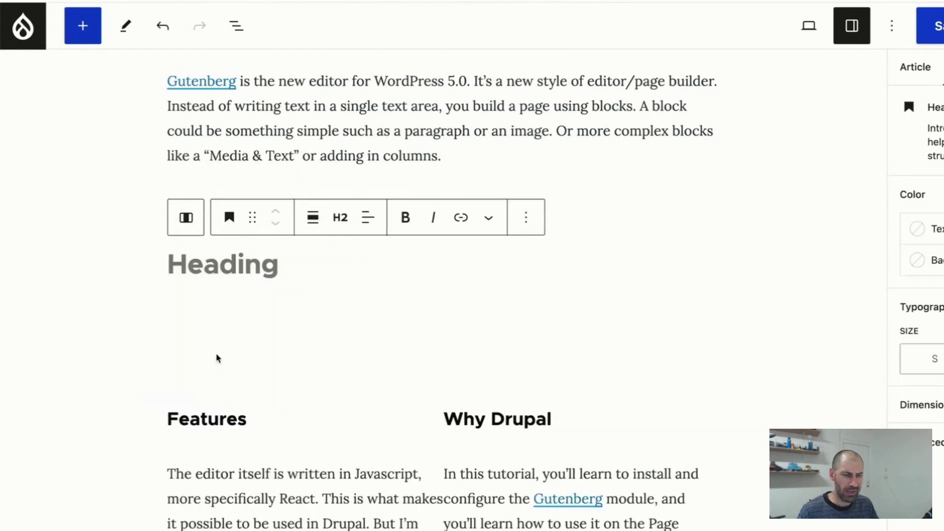
{"action": "type", "text": "Search"}
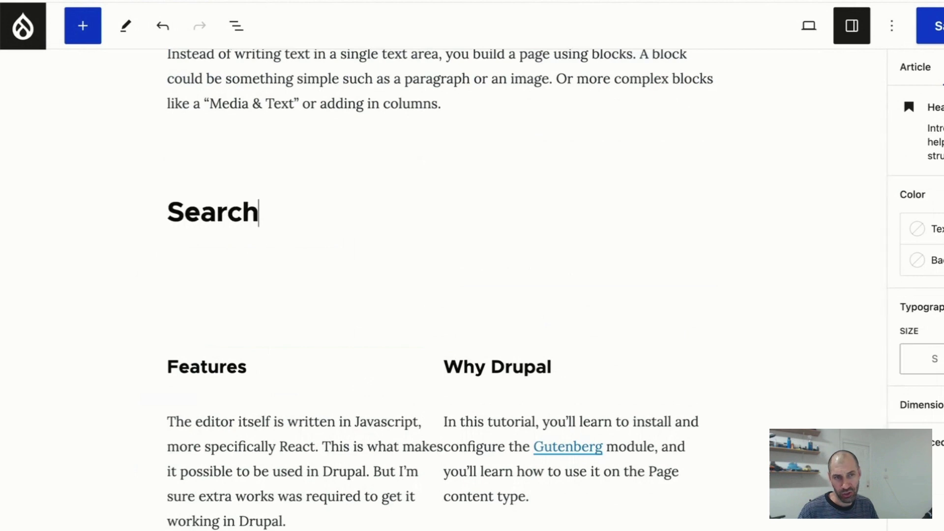
{"action": "left_click", "coordinate": [602, 209]}
{"action": "left_click", "coordinate": [311, 212]}
{"action": "left_click", "coordinate": [456, 200]}
{"action": "left_click", "coordinate": [769, 216]}
{"action": "left_click", "coordinate": [638, 206]}
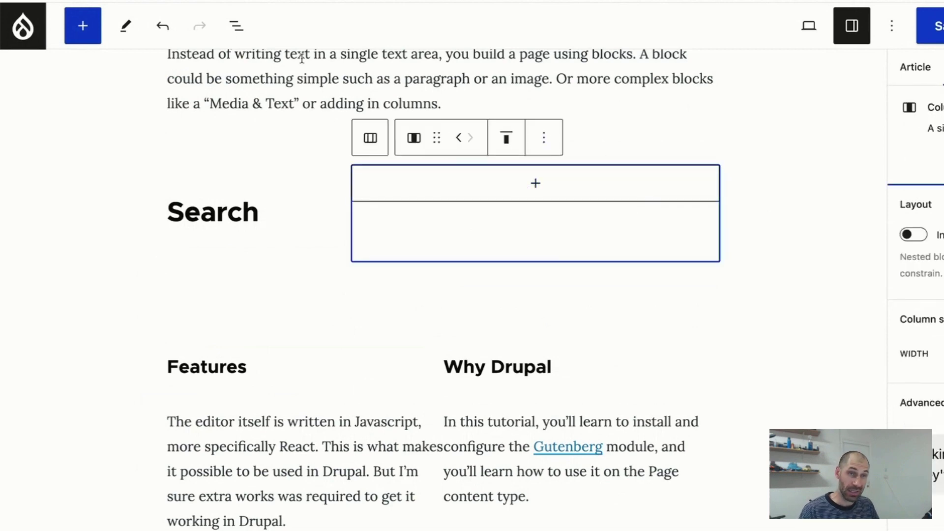
Open List View from the top toolbar to show the page's block outline.
{"action": "left_click", "coordinate": [237, 26]}
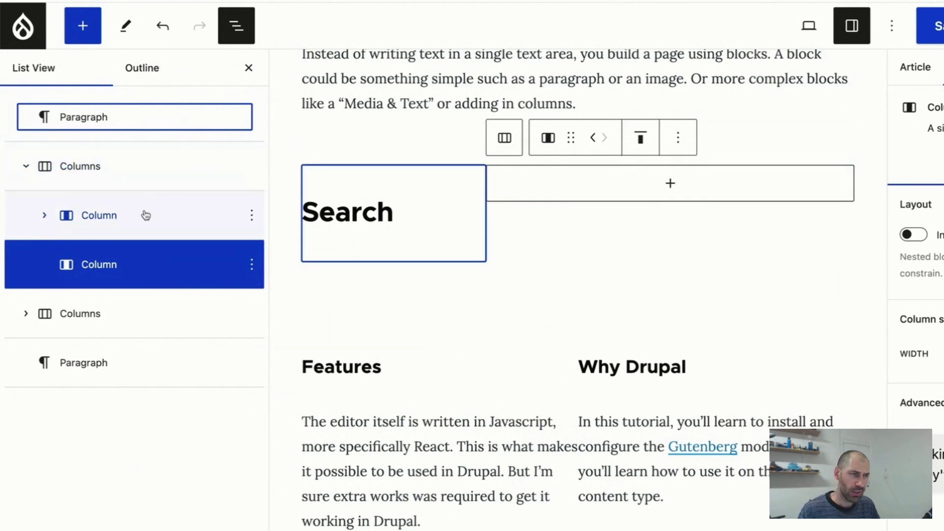
Add a 'Search form [Forms]' block to the empty right column via an inserter search for 'search'.
{"action": "left_click", "coordinate": [690, 189]}
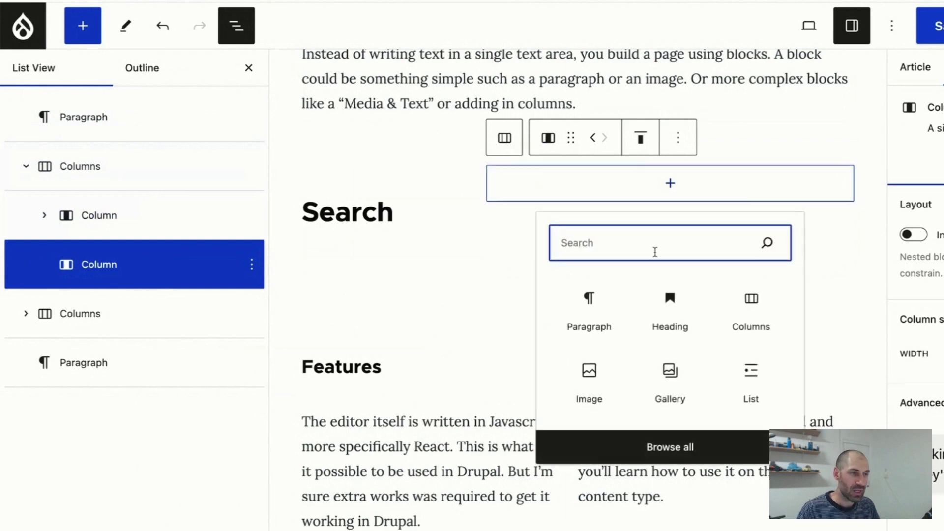
{"action": "type", "text": "search"}
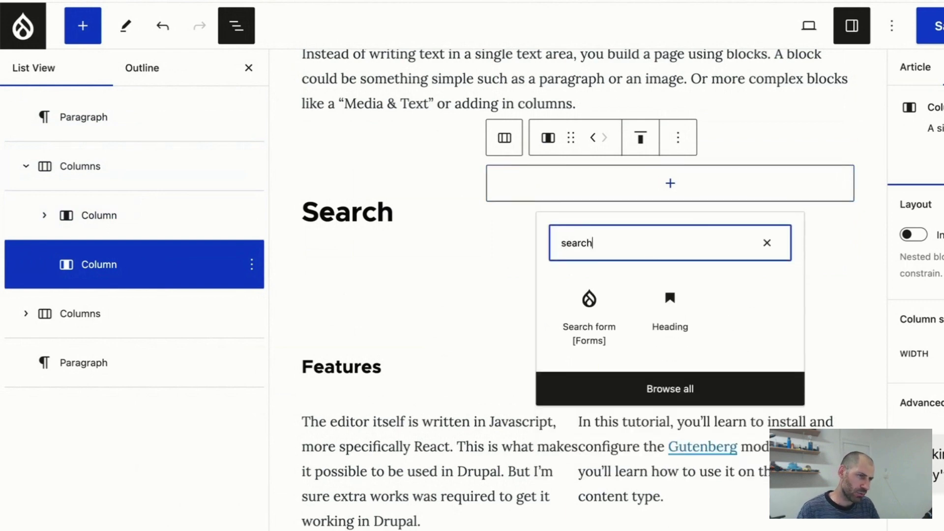
{"action": "left_click", "coordinate": [590, 338]}
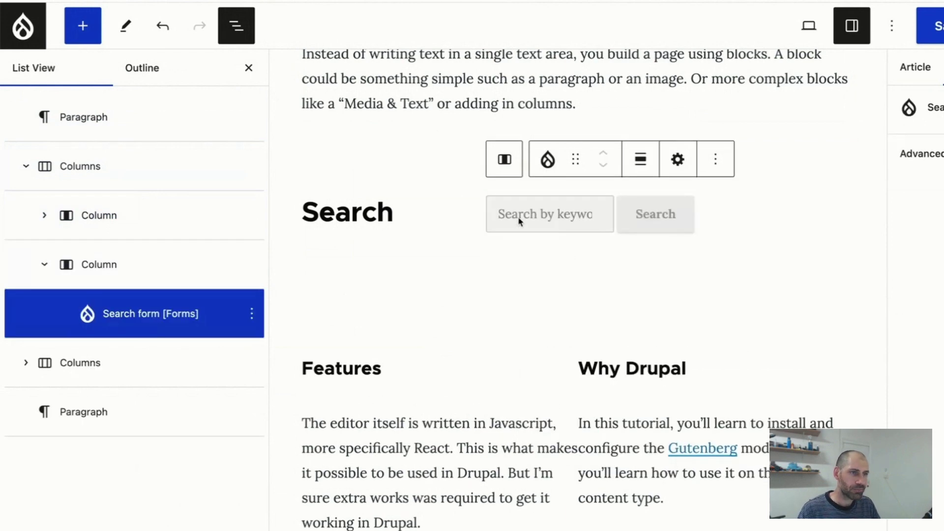
Vertically centre the Columns row's contents with Align middle.
{"action": "left_click", "coordinate": [413, 206]}
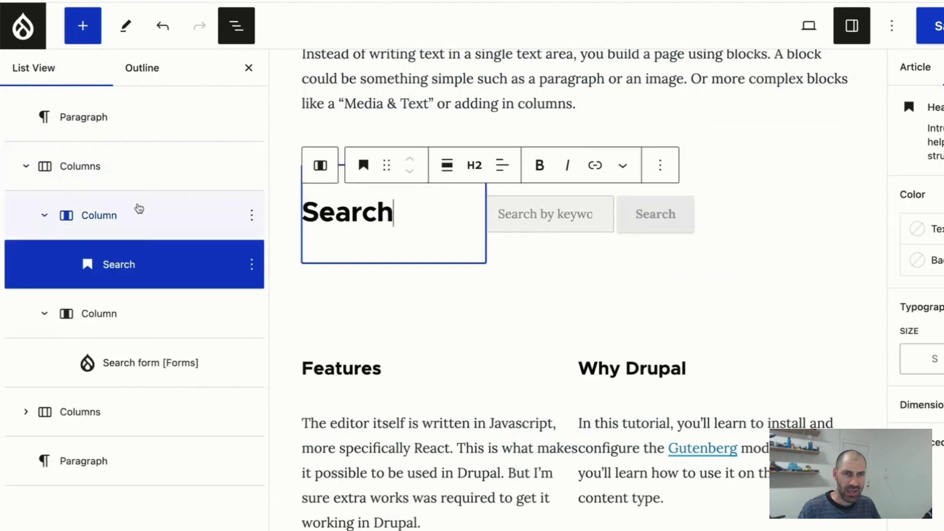
{"action": "left_click", "coordinate": [131, 170]}
{"action": "left_click", "coordinate": [442, 116]}
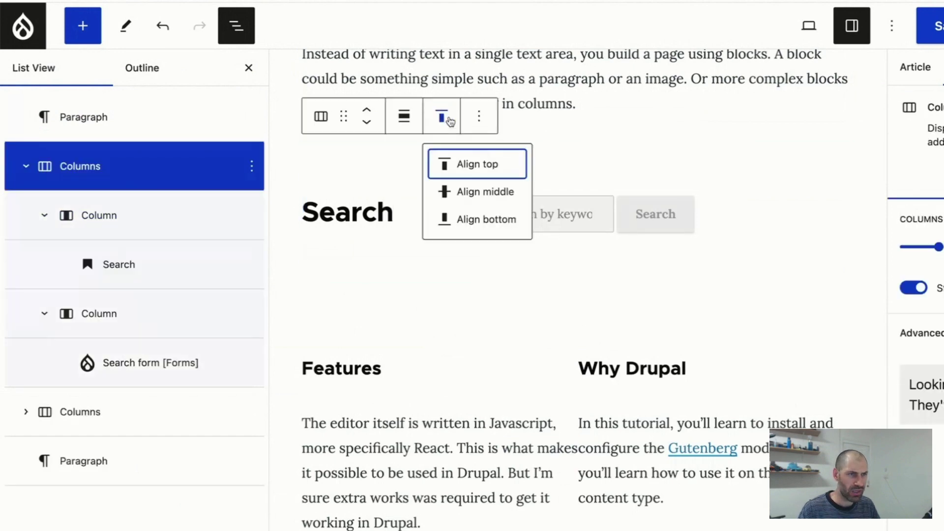
{"action": "left_click", "coordinate": [483, 192]}
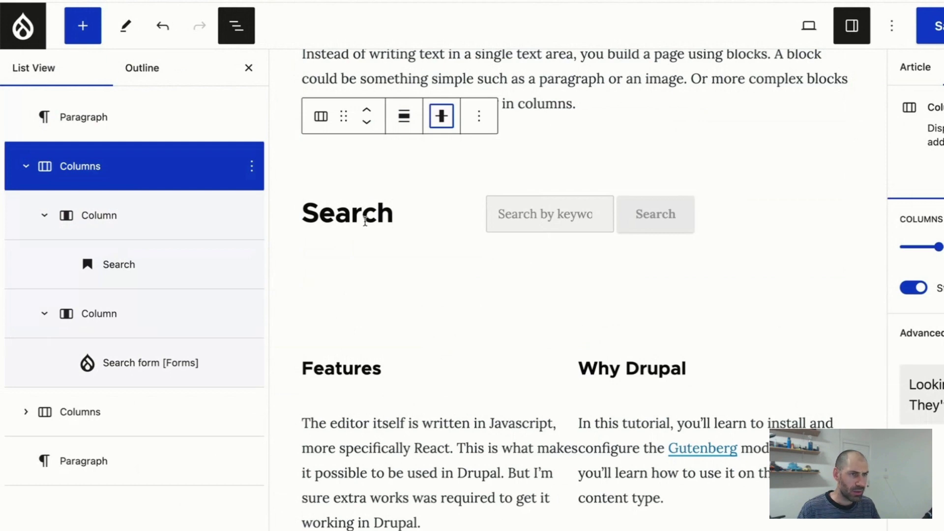
Check the Search heading, search form, Columns row and left column by selecting each.
{"action": "left_click", "coordinate": [329, 217]}
{"action": "left_click_drag", "start_coordinate": [305, 216], "coordinate": [466, 211]}
{"action": "left_click", "coordinate": [494, 214]}
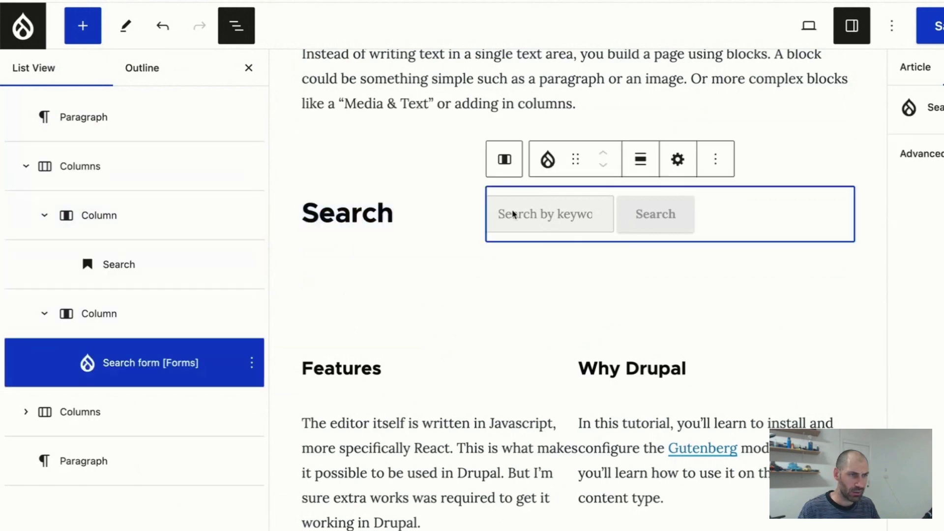
{"action": "left_click", "coordinate": [144, 174]}
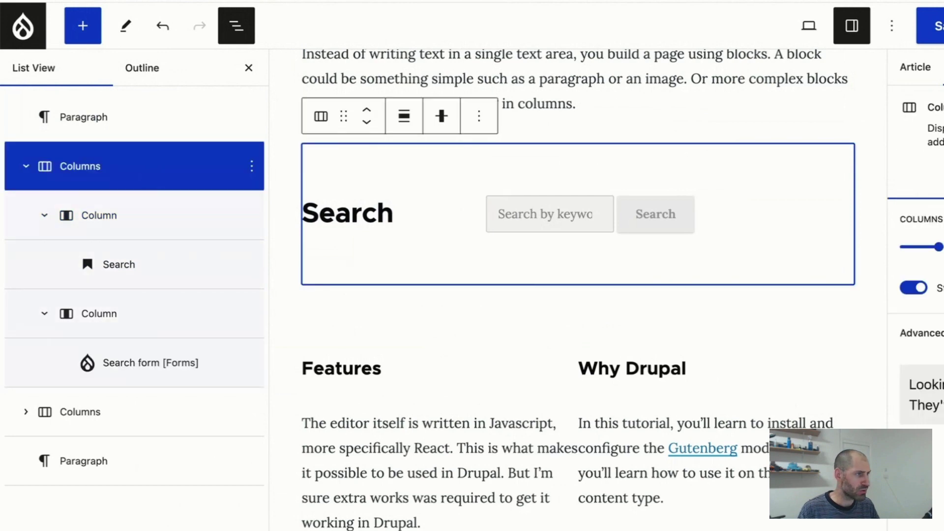
{"action": "left_click", "coordinate": [133, 220]}
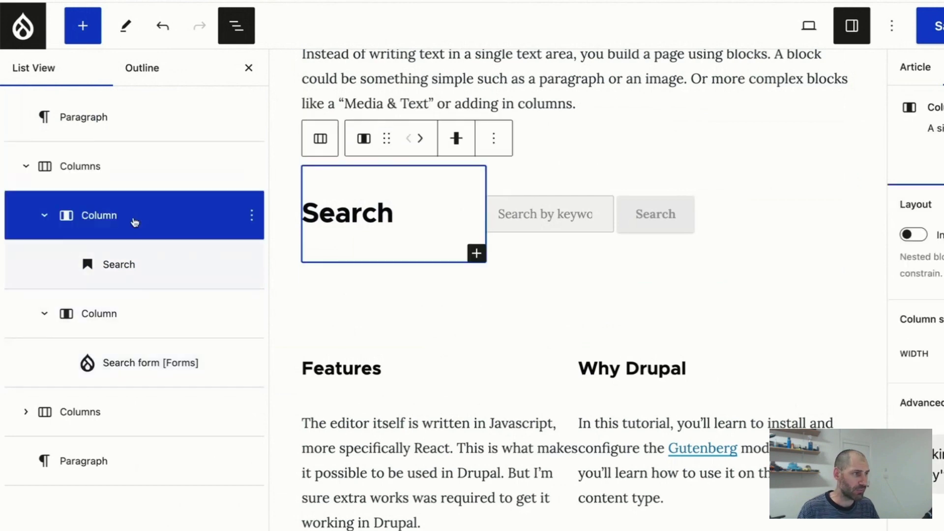
Confirm the left column's 33.33% width in the sidebar, then save the article.
{"action": "left_click", "coordinate": [137, 180]}
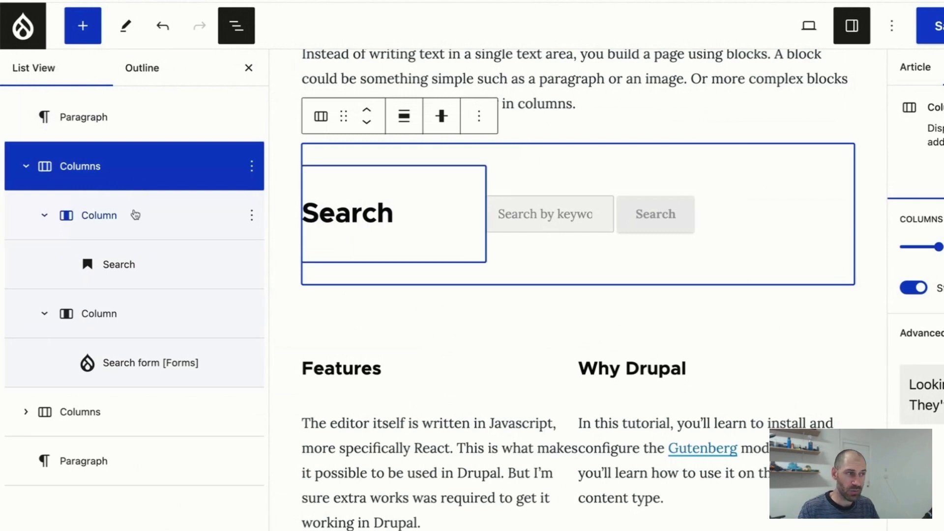
{"action": "left_click", "coordinate": [135, 215]}
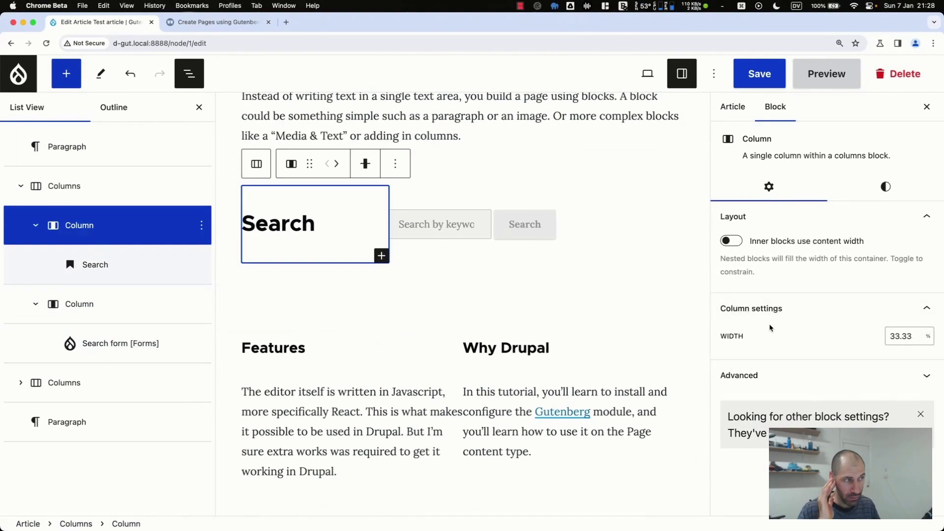
{"action": "left_click", "coordinate": [876, 190]}
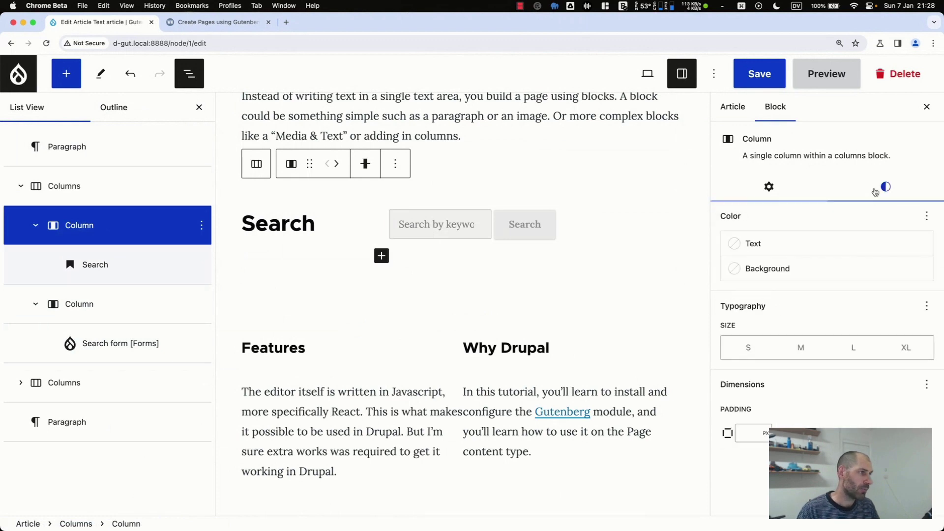
{"action": "left_click", "coordinate": [769, 187]}
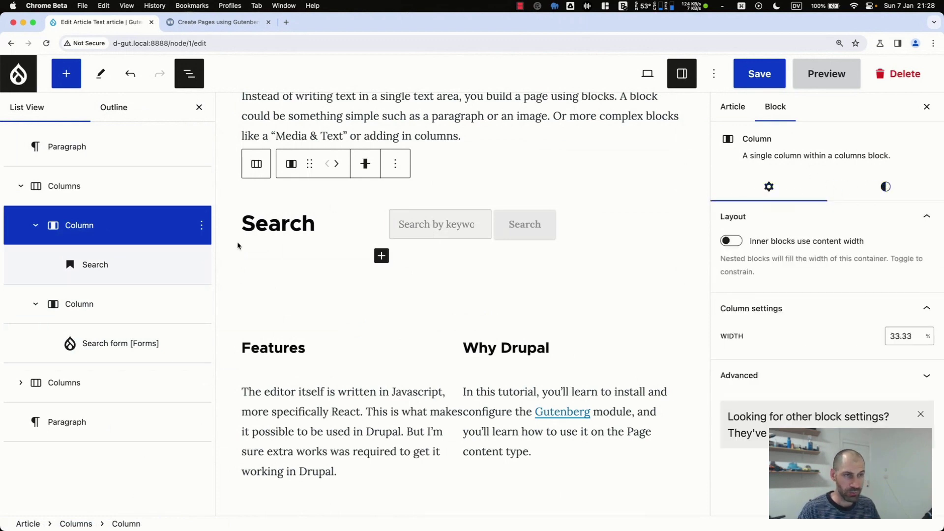
{"action": "left_click", "coordinate": [753, 78]}
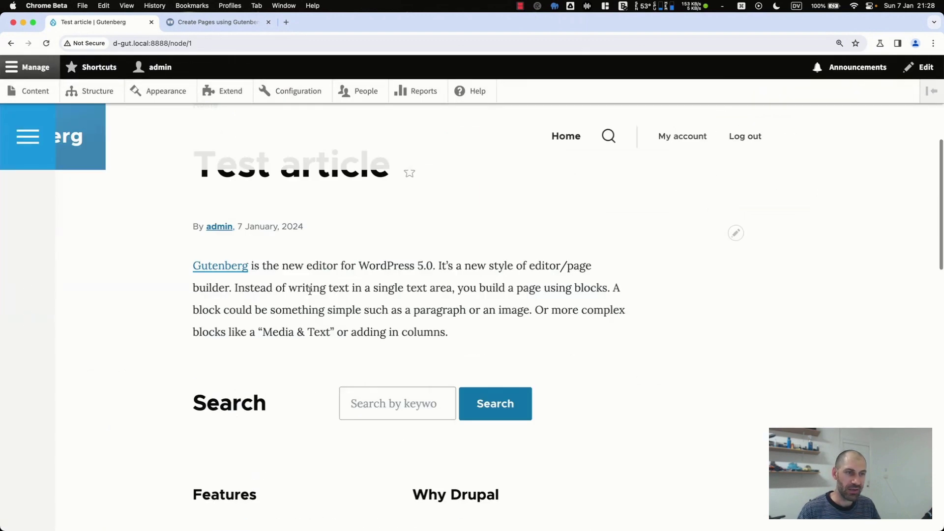
{"action": "scroll", "coordinate": [310, 290], "scroll_direction": "down", "scroll_amount": 7}
{"action": "scroll", "coordinate": [371, 323], "scroll_direction": "down", "scroll_amount": 2}
{"action": "left_click_drag", "start_coordinate": [619, 288], "coordinate": [426, 288]}
{"action": "left_click", "coordinate": [194, 285]}
{"action": "left_click", "coordinate": [399, 290]}
{"action": "type", "text": "test"}
{"action": "scroll", "coordinate": [408, 292], "scroll_direction": "up", "scroll_amount": 4}
{"action": "scroll", "coordinate": [421, 293], "scroll_direction": "down", "scroll_amount": 4}
{"action": "key", "text": "Tab"}
{"action": "key", "text": "Return"}
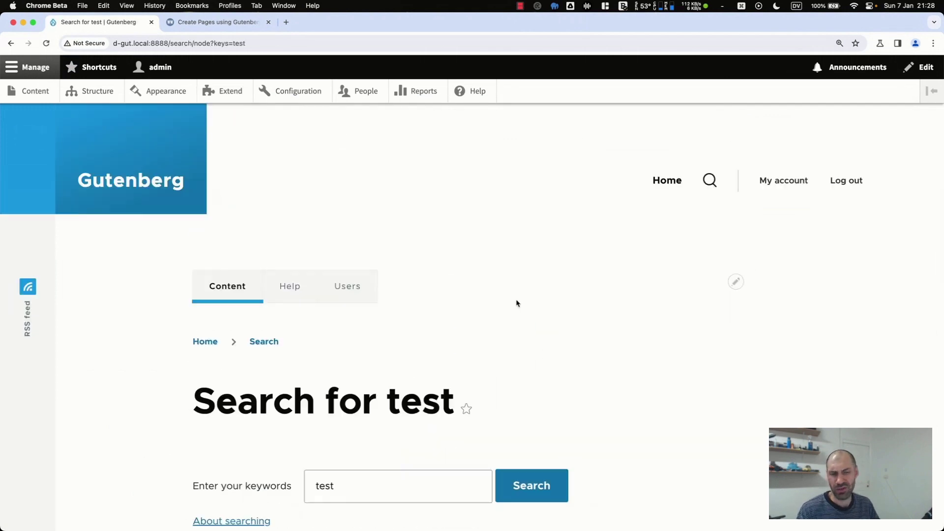
{"action": "scroll", "coordinate": [517, 305], "scroll_direction": "down", "scroll_amount": 5}
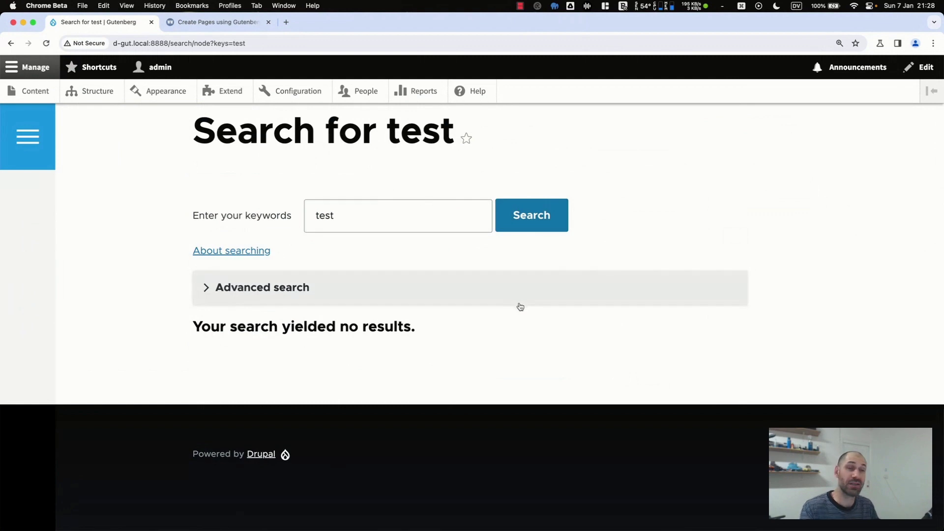
{"action": "key", "text": "super+bracketleft"}
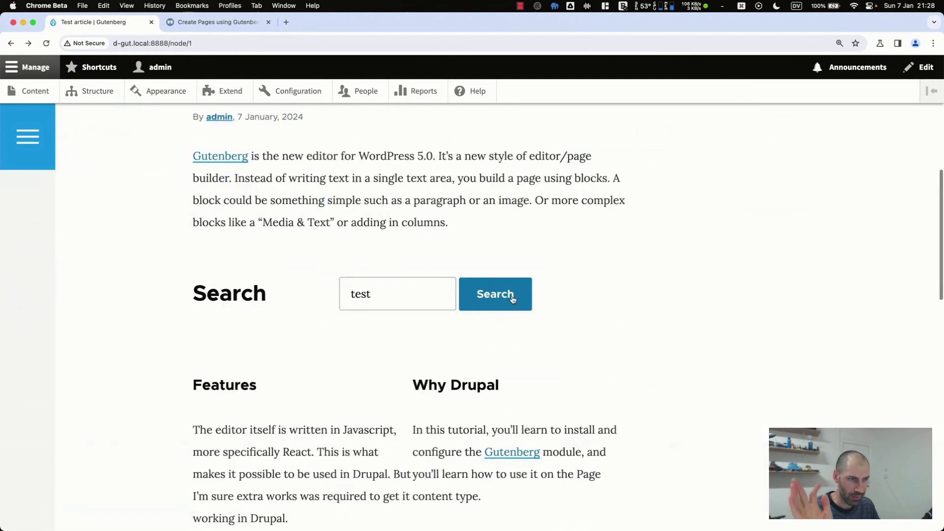
{"action": "key", "text": "super+a"}
{"action": "left_click", "coordinate": [440, 294]}
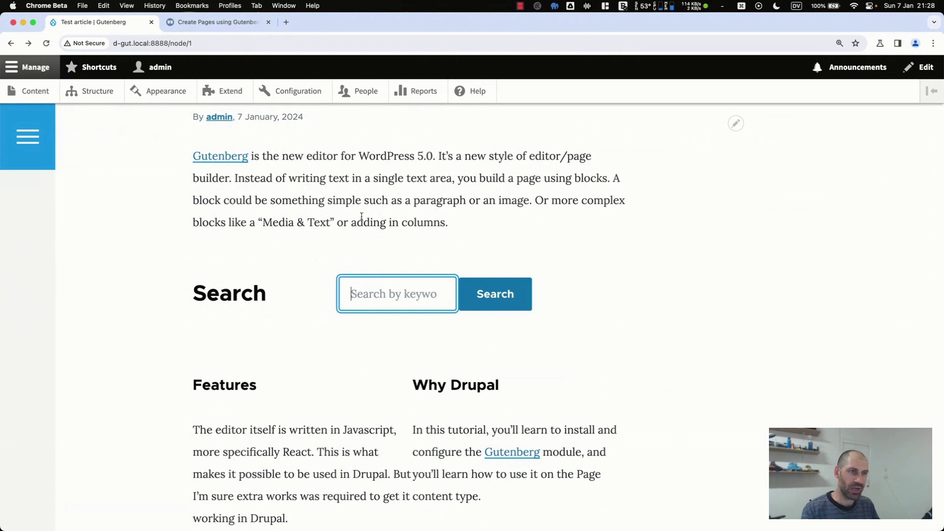
{"action": "left_click", "coordinate": [389, 217]}
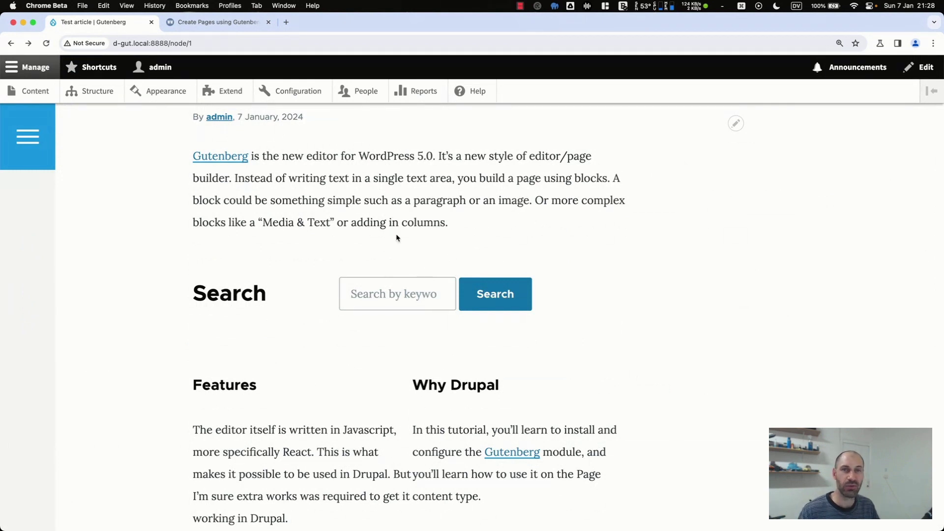
{"action": "scroll", "coordinate": [396, 237], "scroll_direction": "up", "scroll_amount": 3}
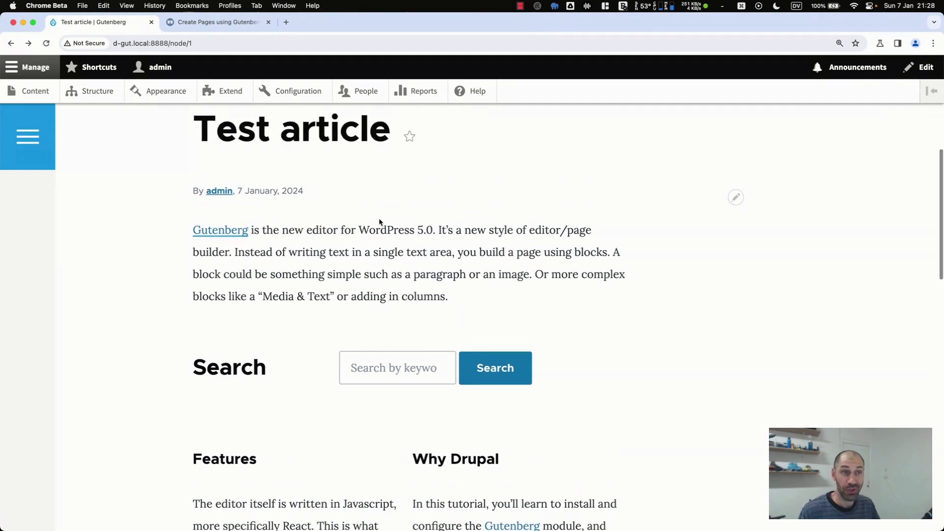